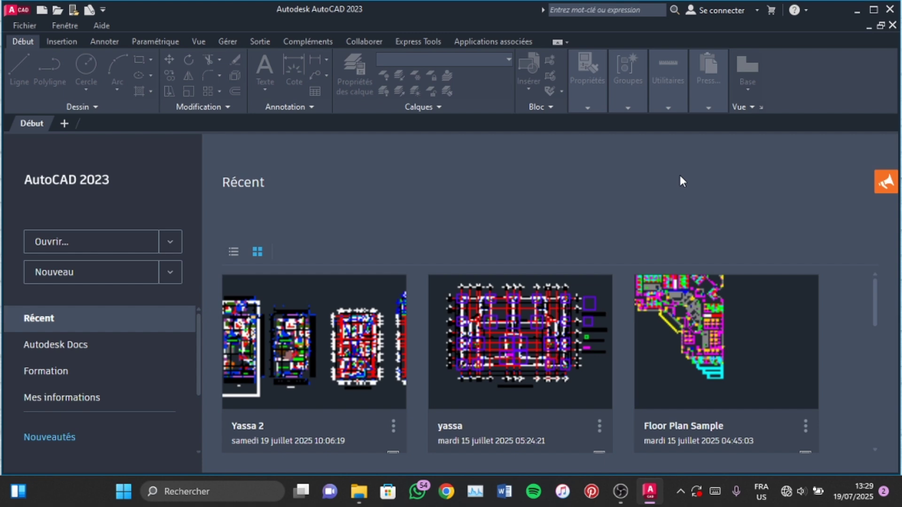
- Create a new blank drawing
left_click(171, 277)
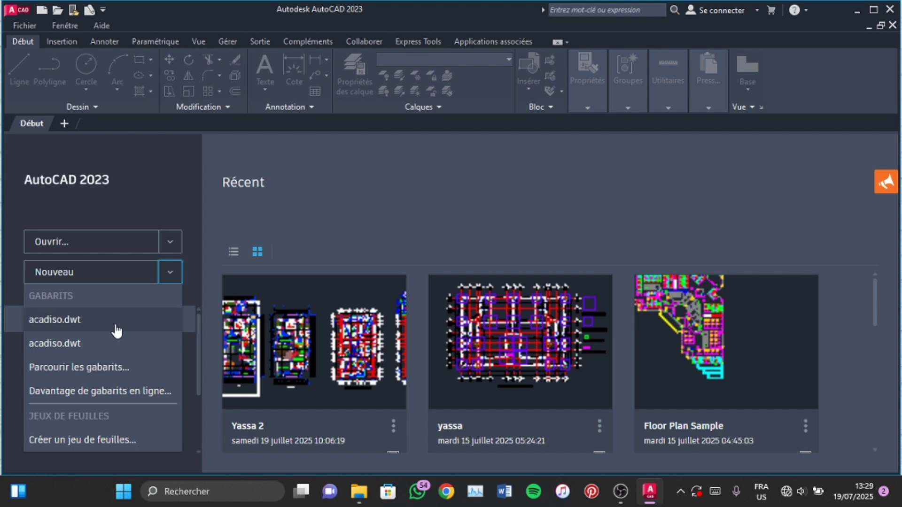
left_click(302, 229)
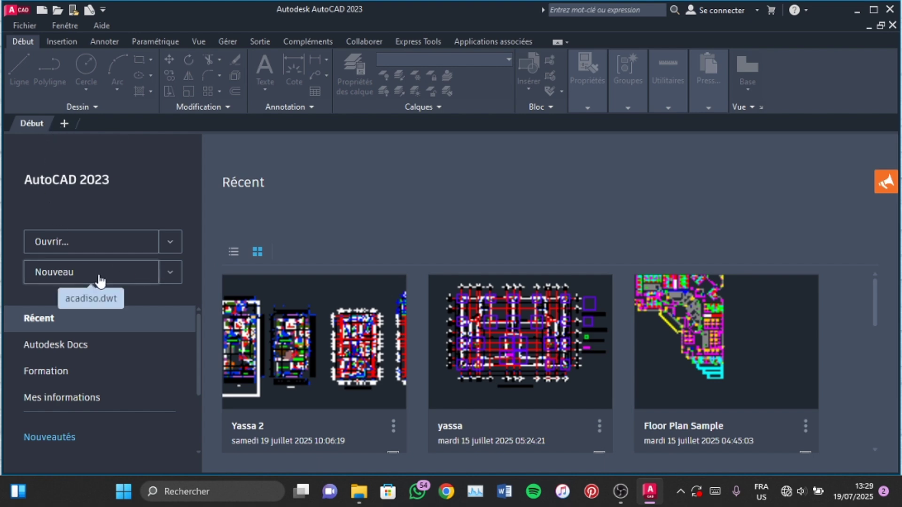
left_click(174, 277)
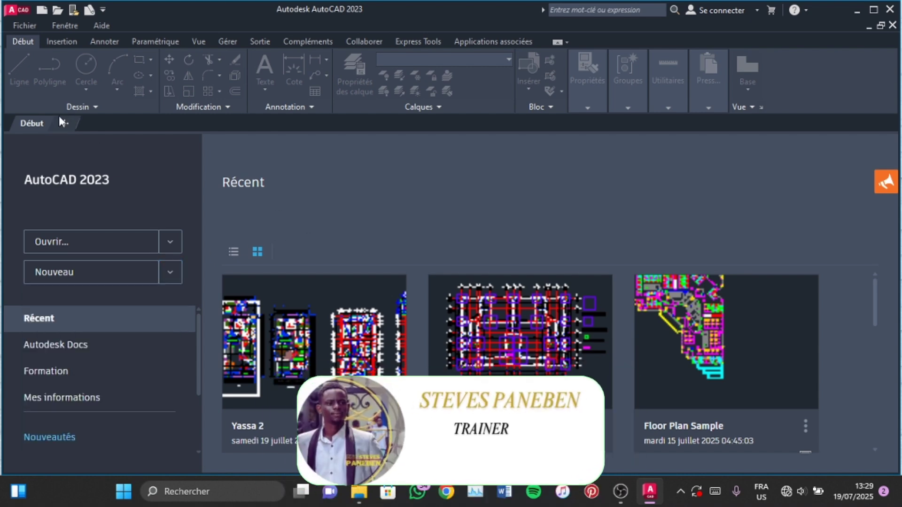
left_click(65, 124)
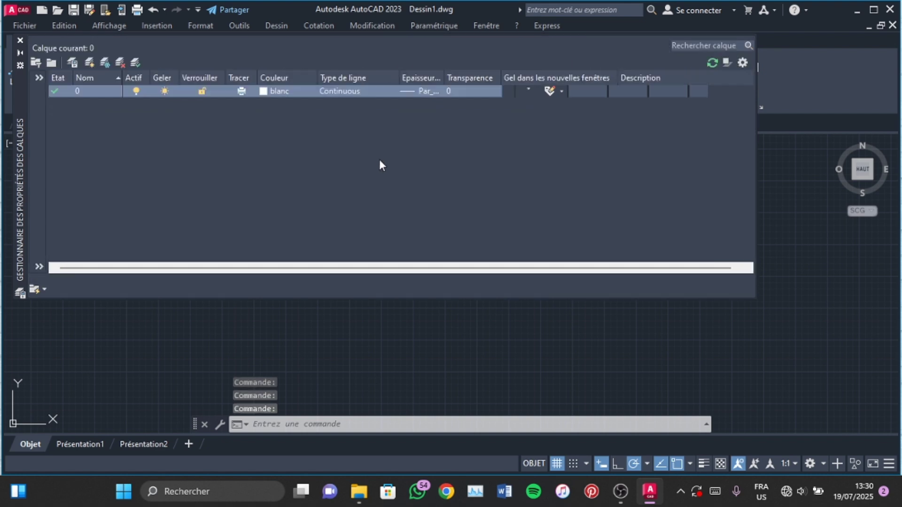
- Create a layer named 01-porte and set its colour to index 10
left_click(92, 65)
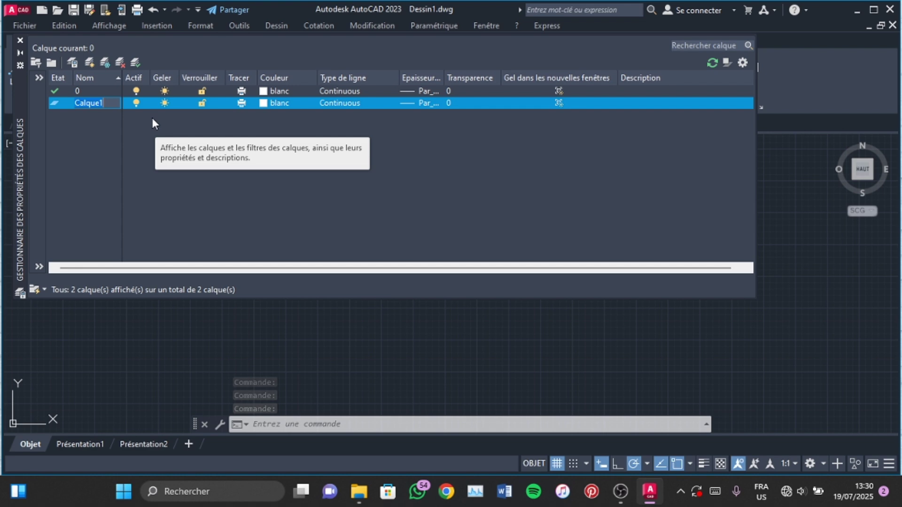
type("poi")
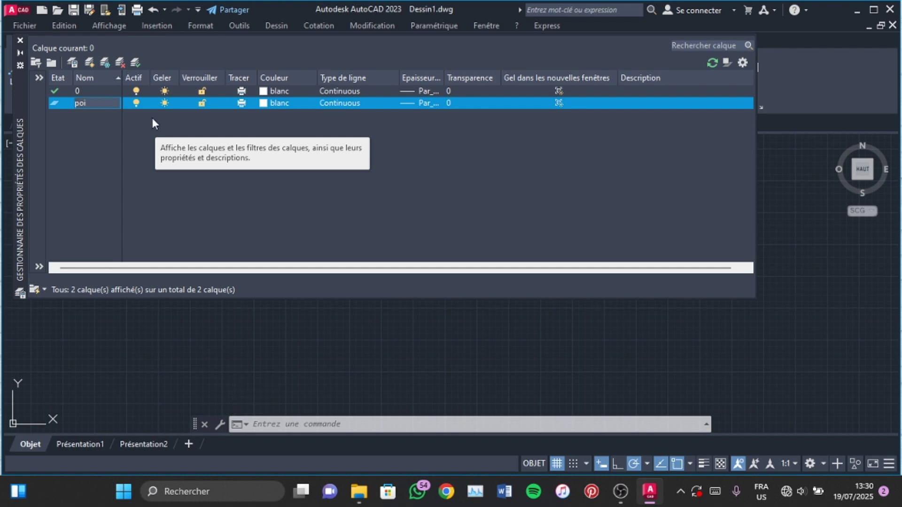
type("te")
type("01")
type("-")
left_click(265, 103)
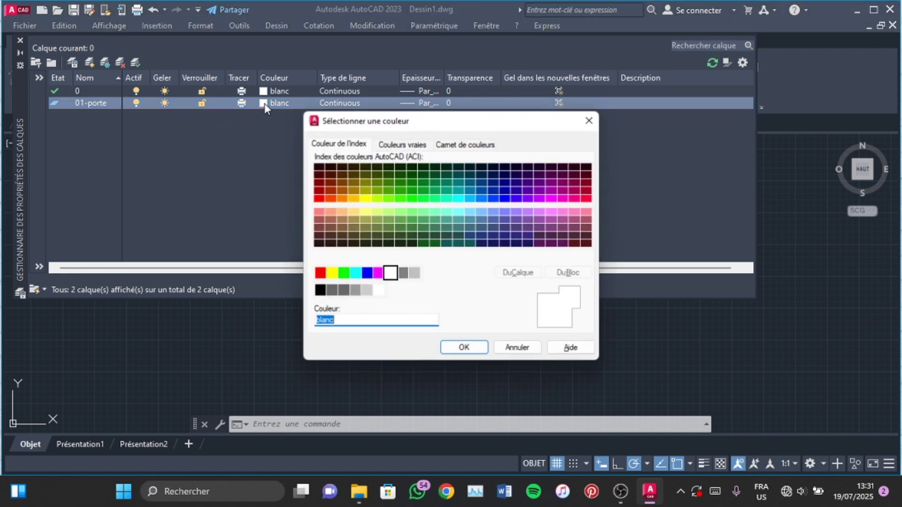
left_click(319, 198)
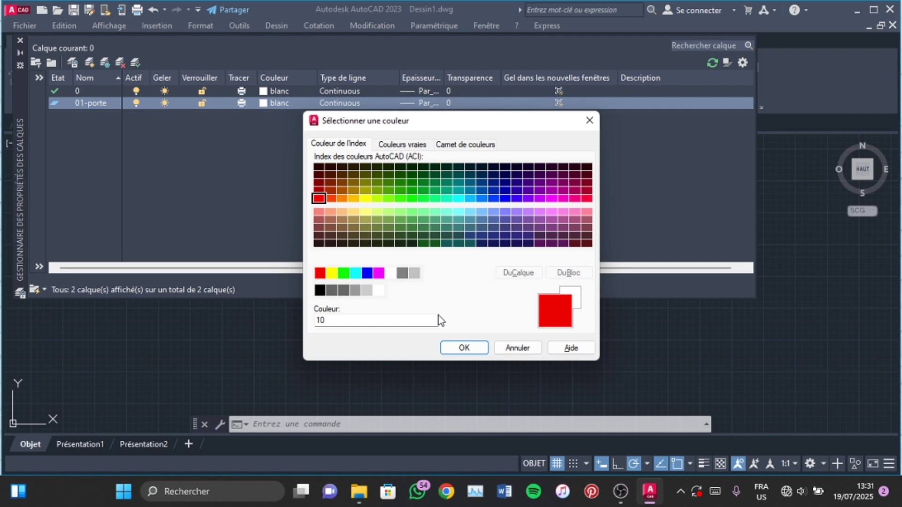
left_click(464, 348)
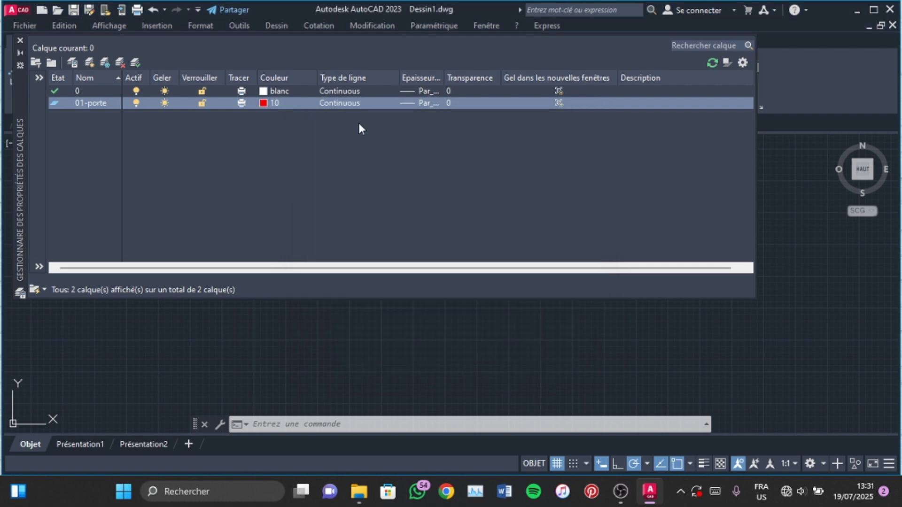
- Widen the Epaisseur de ligne, Verrouiller, Geler and Actif columns of the layer list
double_click(445, 76)
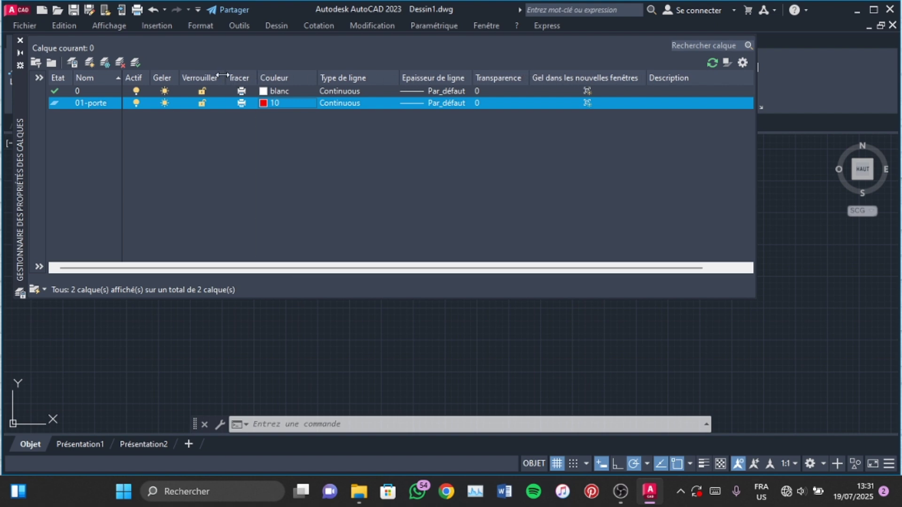
left_click_drag(223, 75, 233, 76)
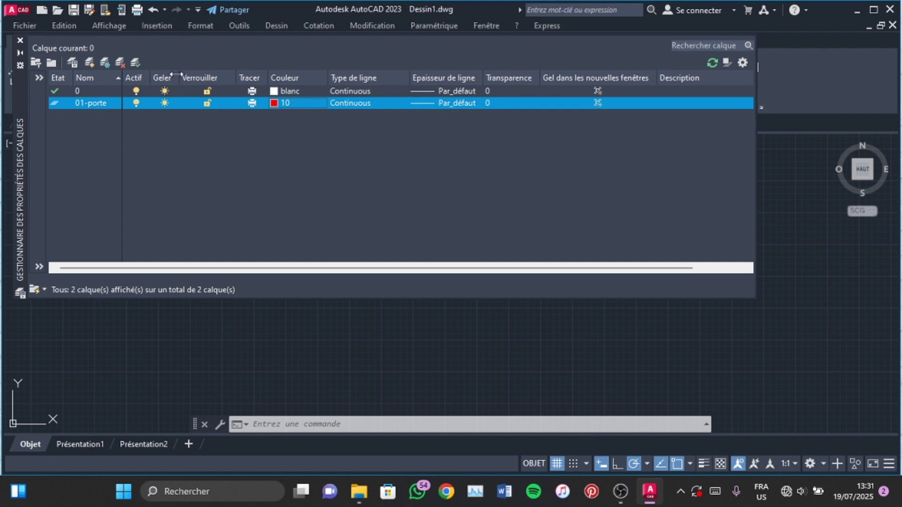
left_click_drag(177, 74, 154, 72)
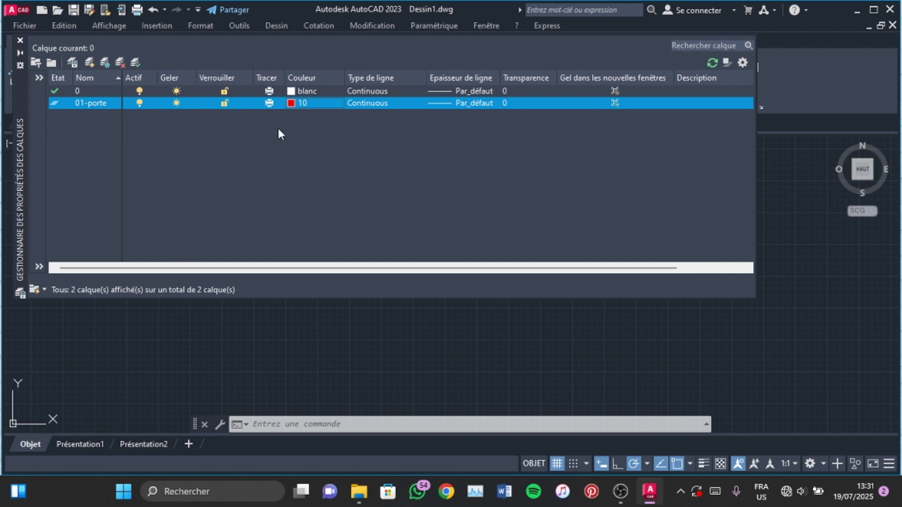
- Create a layer named 02-fenetre and set its colour to blue (bleu)
left_click(89, 63)
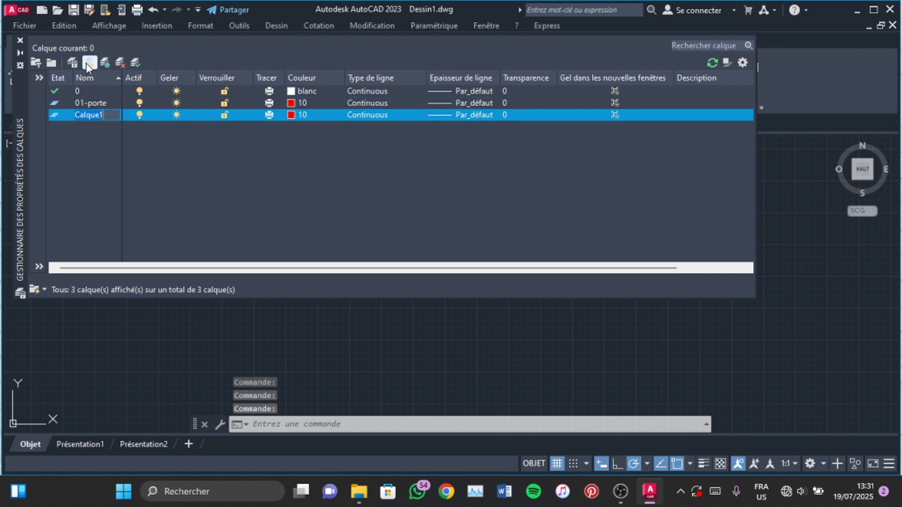
type("fe")
key("BackSpace")
key("BackSpace")
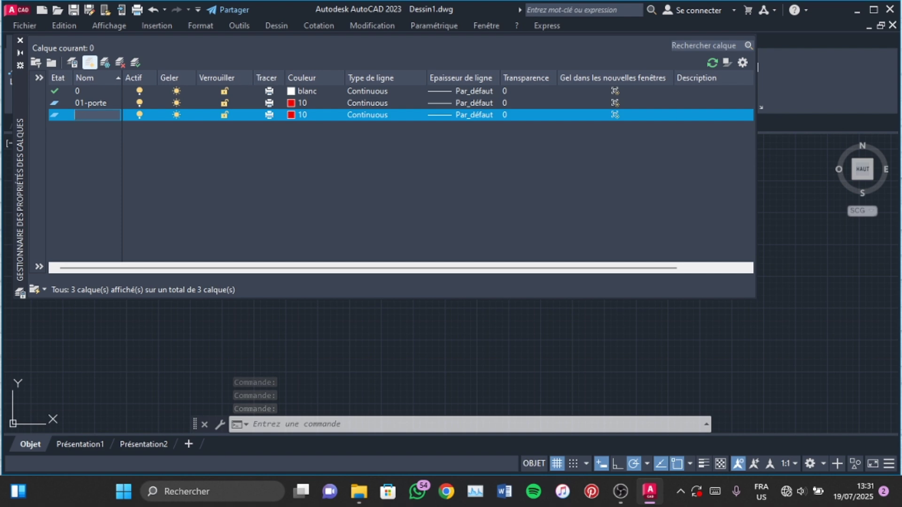
type("02")
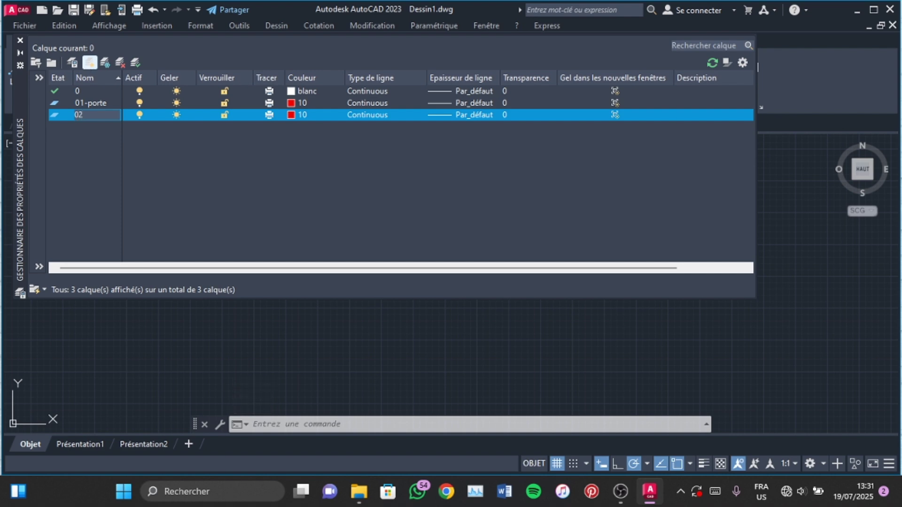
type("-fenetre")
left_click(294, 114)
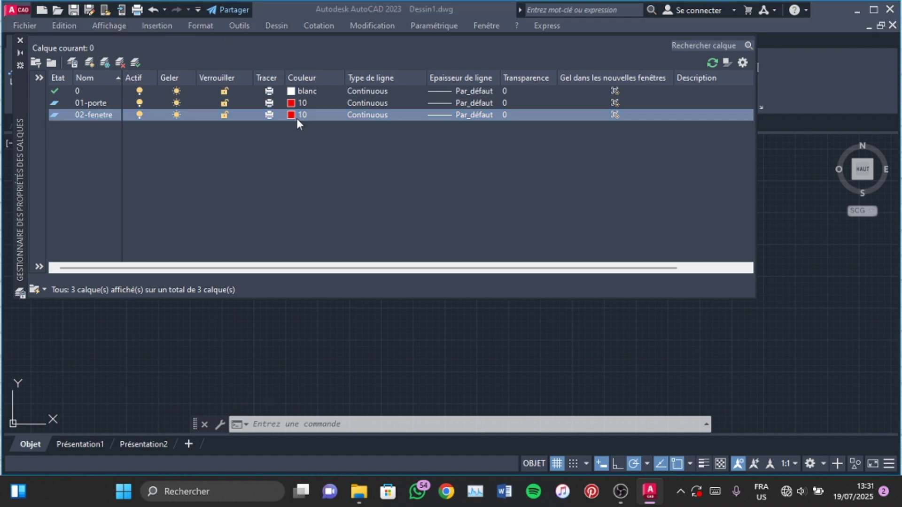
left_click(367, 273)
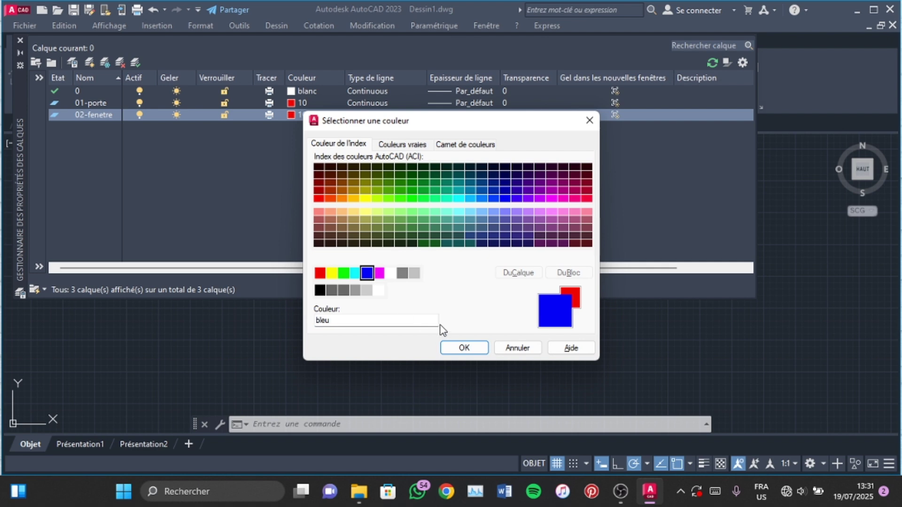
left_click(467, 347)
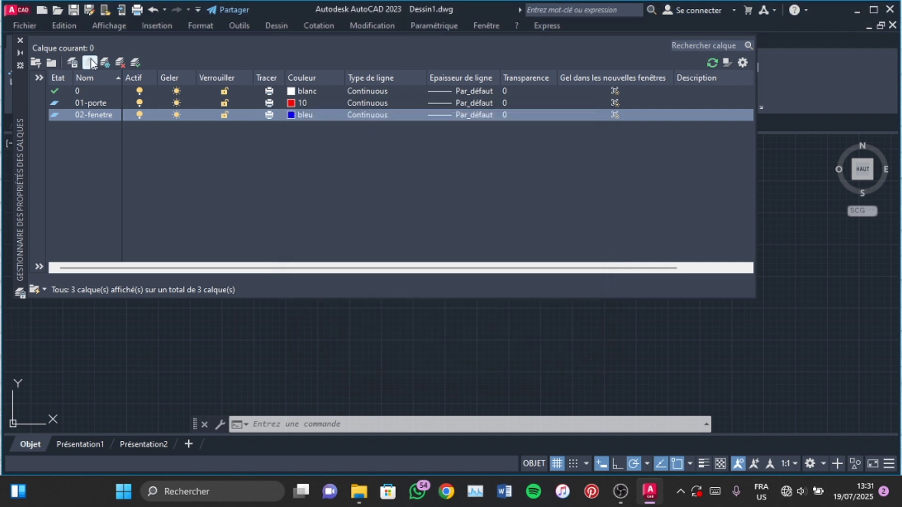
- Create a layer named axe and set its colour to index 20
left_click(90, 62)
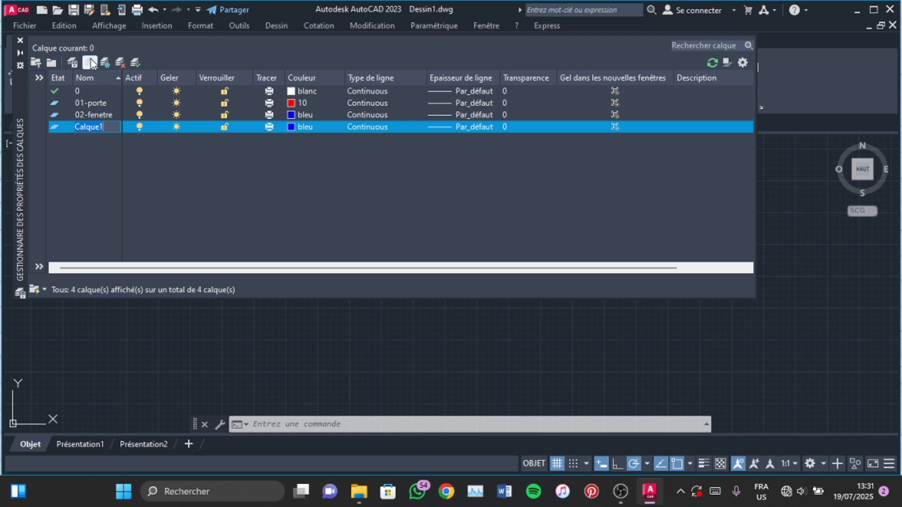
type("axe")
left_click(292, 126)
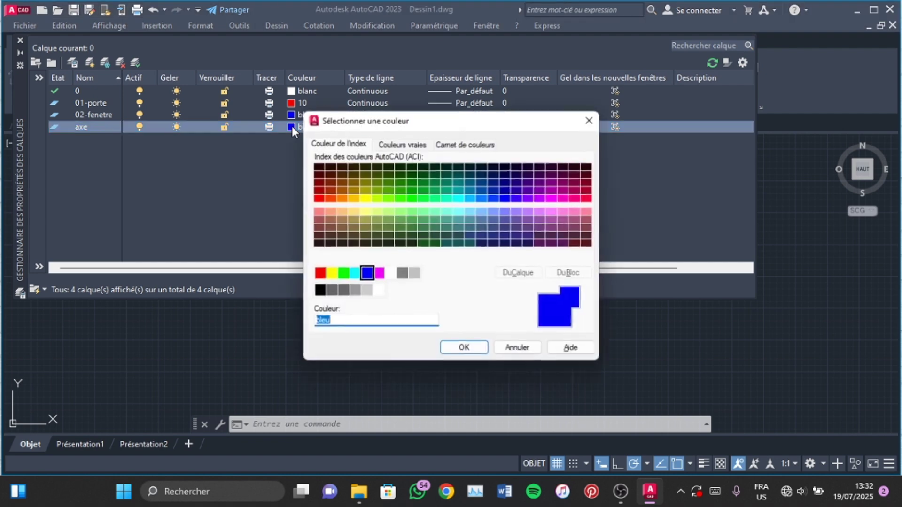
left_click(332, 200)
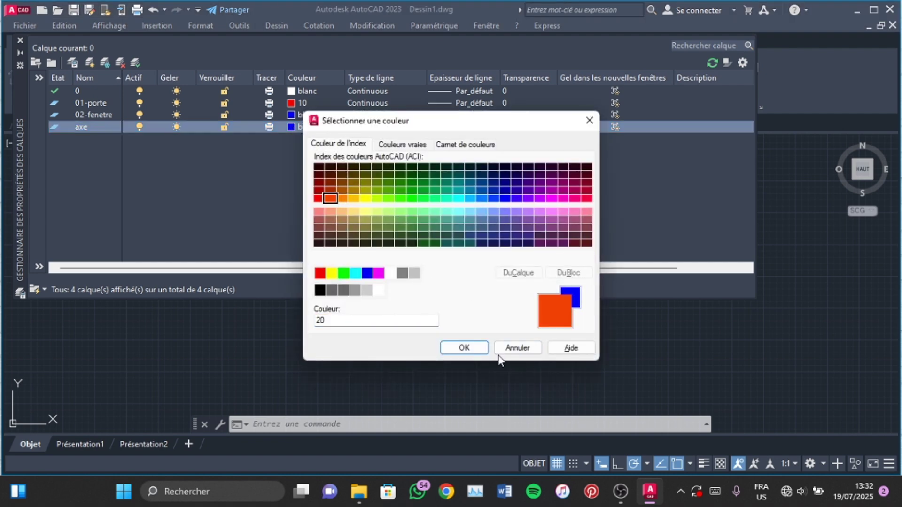
left_click(464, 348)
left_click(450, 126)
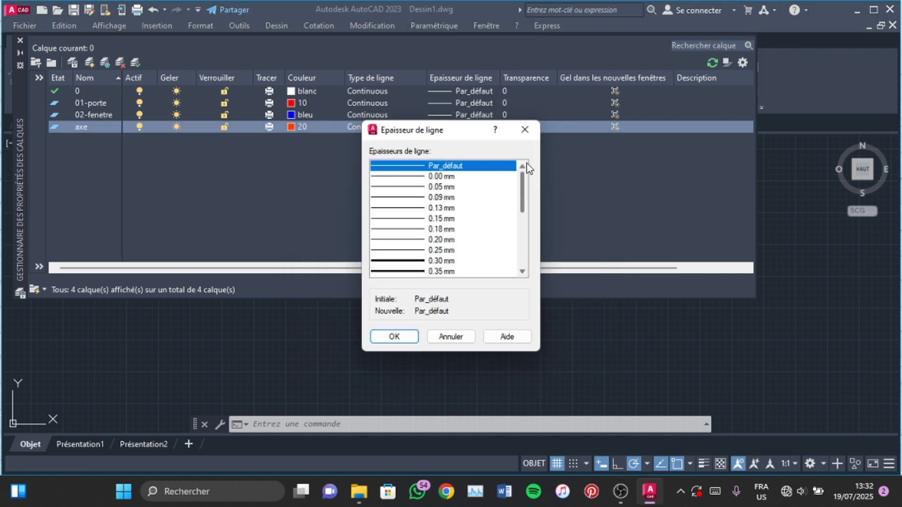
left_click(525, 130)
left_click(379, 132)
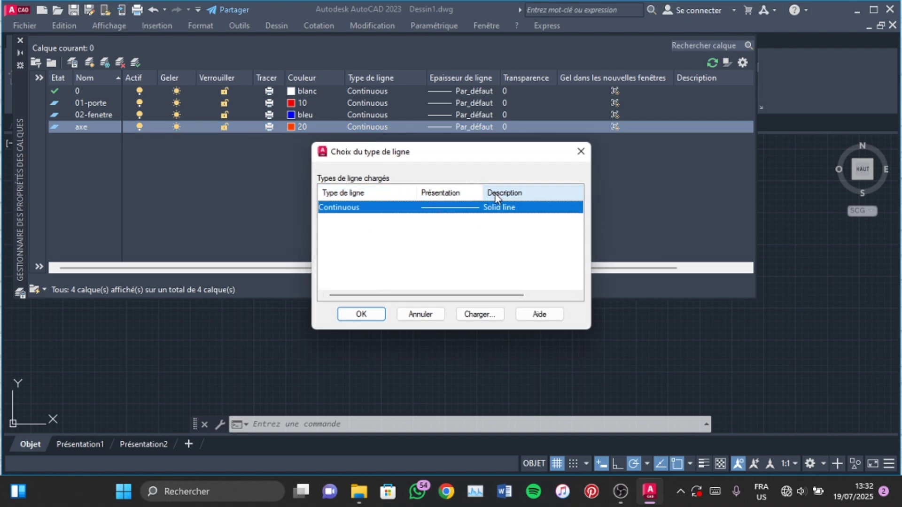
left_click(581, 151)
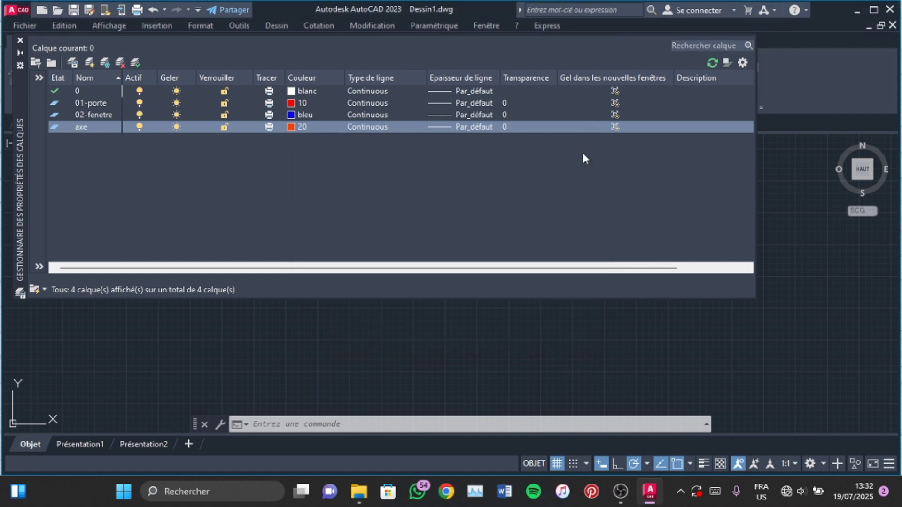
- Load the AXESX2 linetype from acadiso.lin through the axe layer's linetype choice, confirming with Continuous selected
left_click(373, 125)
left_click(484, 318)
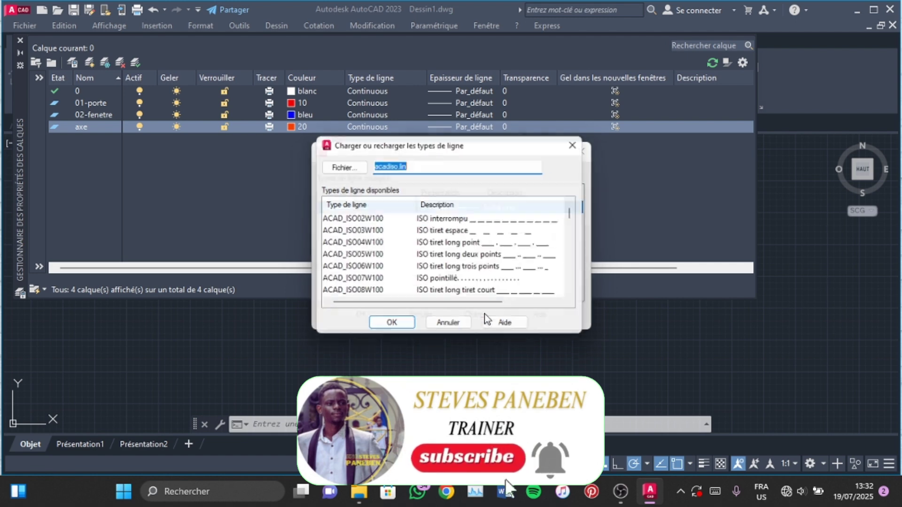
scroll(517, 245, "down", 2)
scroll(518, 245, "up", 2)
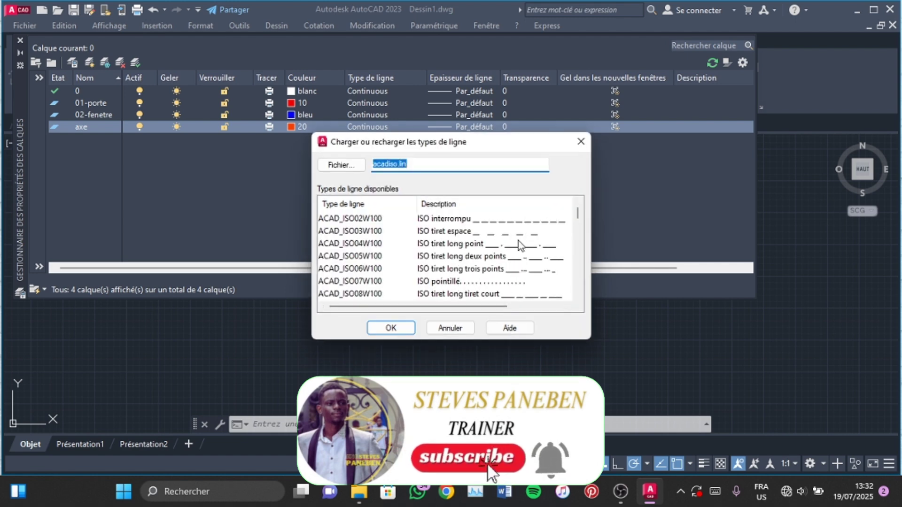
scroll(520, 245, "down", 2)
scroll(521, 245, "down", 3)
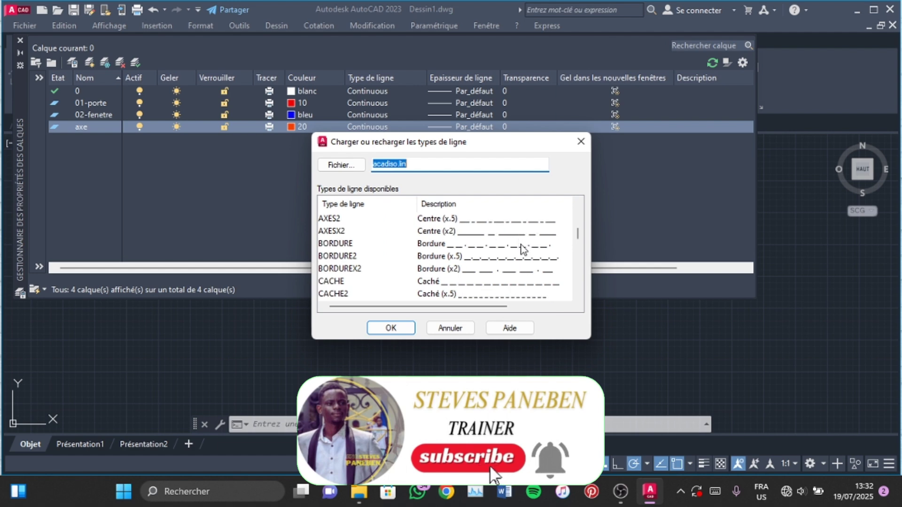
scroll(521, 254, "up", 1)
left_click(514, 269)
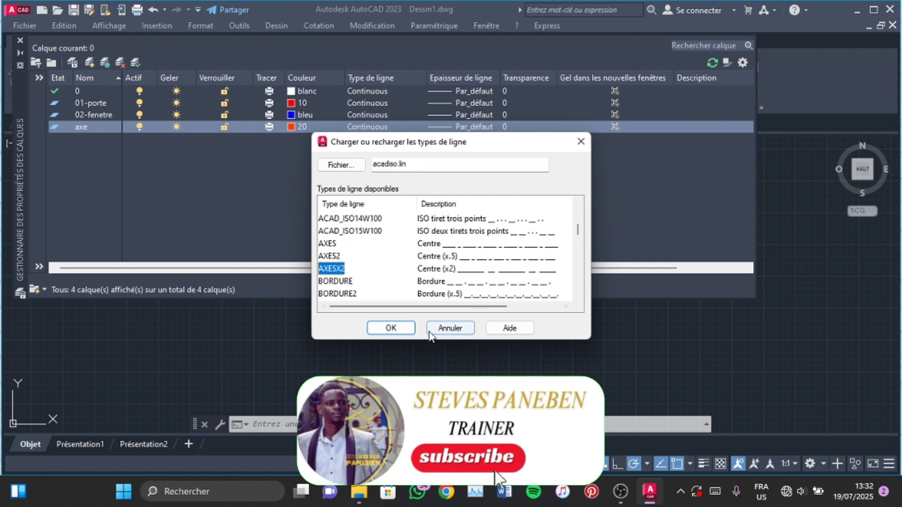
left_click(394, 329)
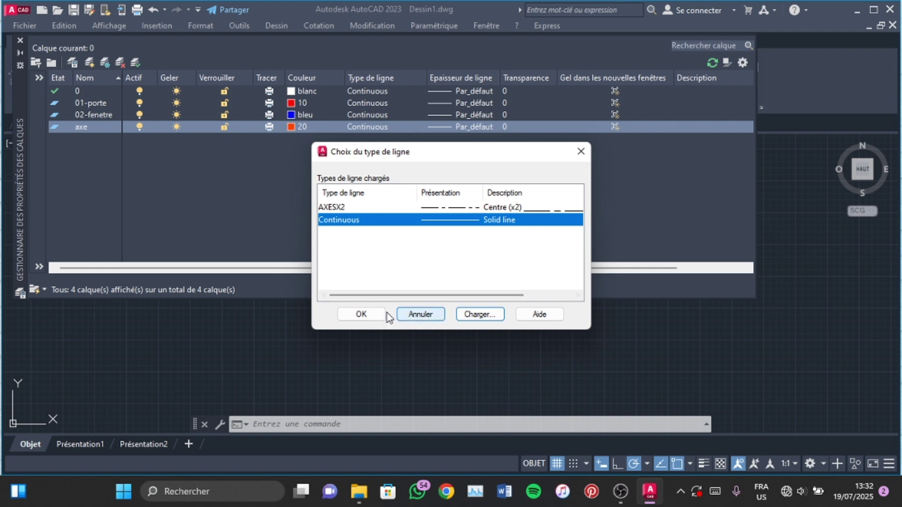
left_click(370, 312)
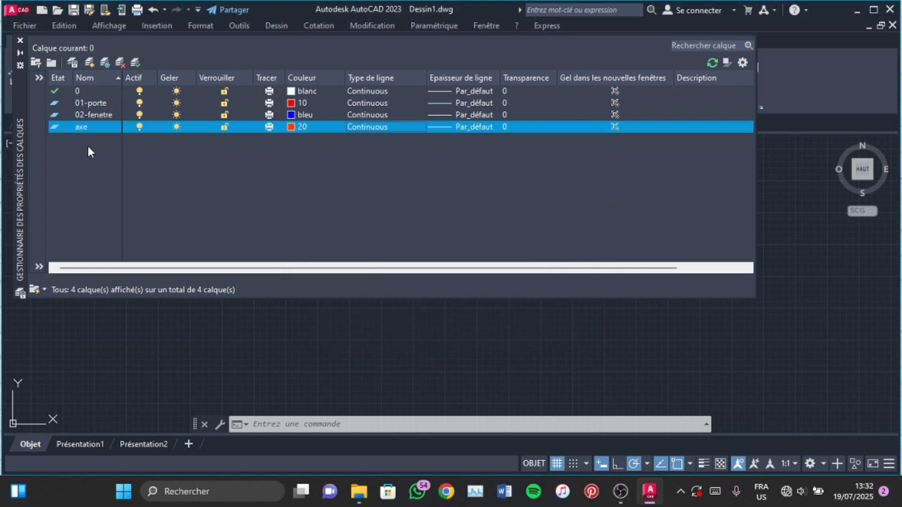
- Create a layer named cotation and set its colour to green (vert)
left_click(90, 64)
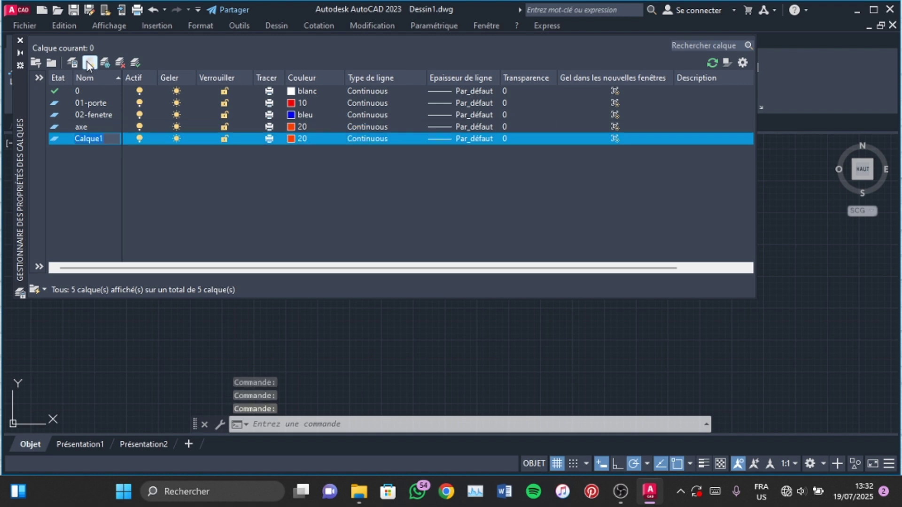
type("c")
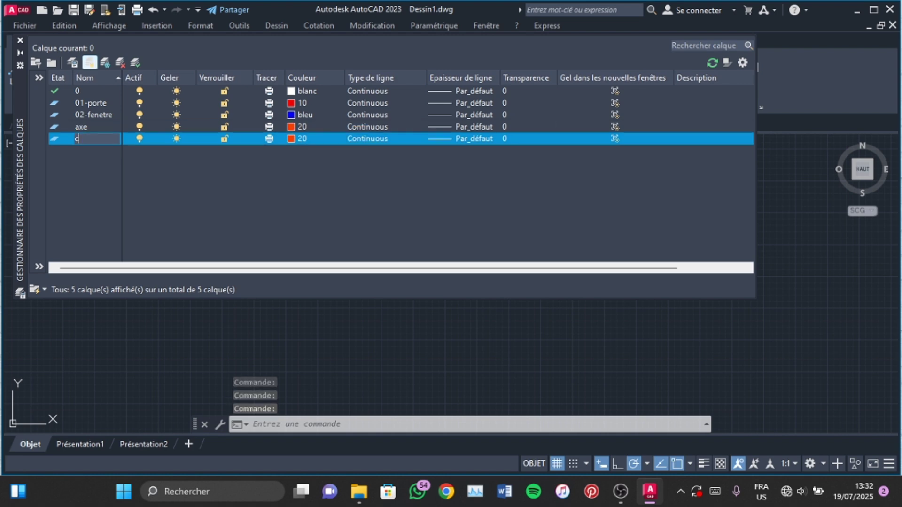
type("oto")
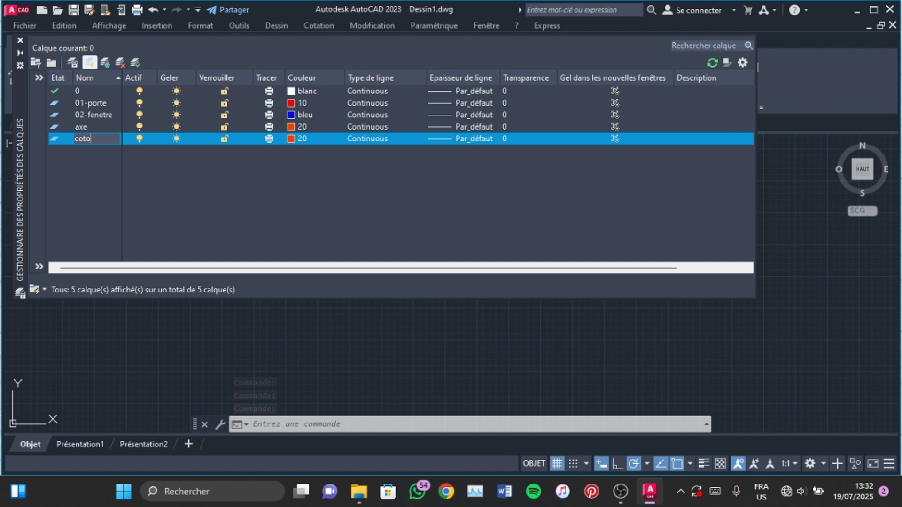
key("BackSpace")
type("ation")
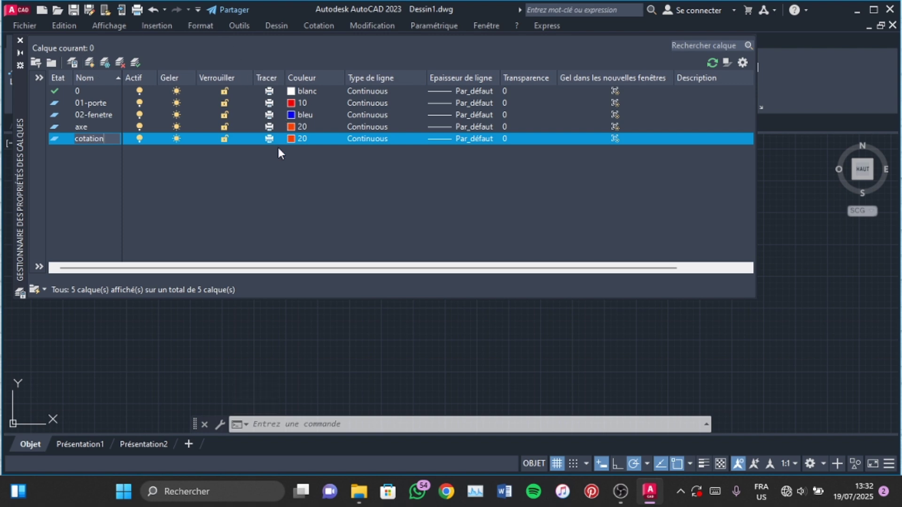
left_click(290, 140)
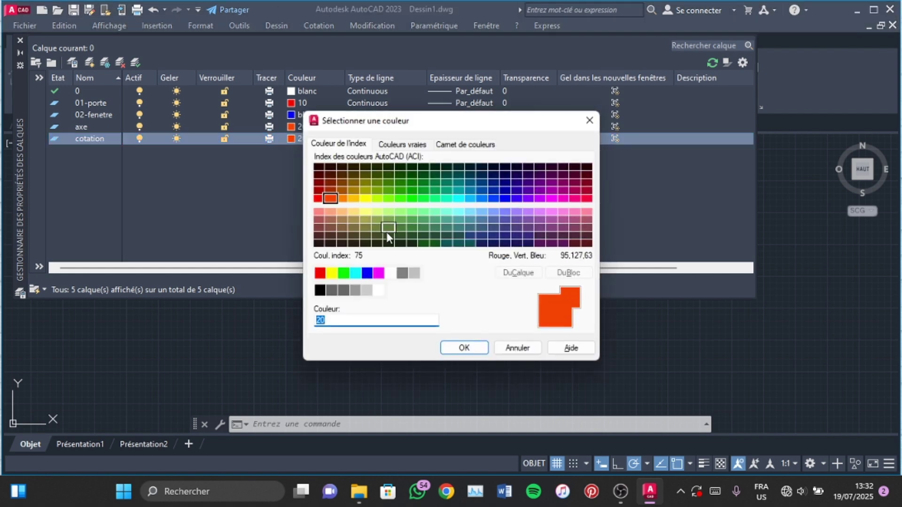
left_click(348, 278)
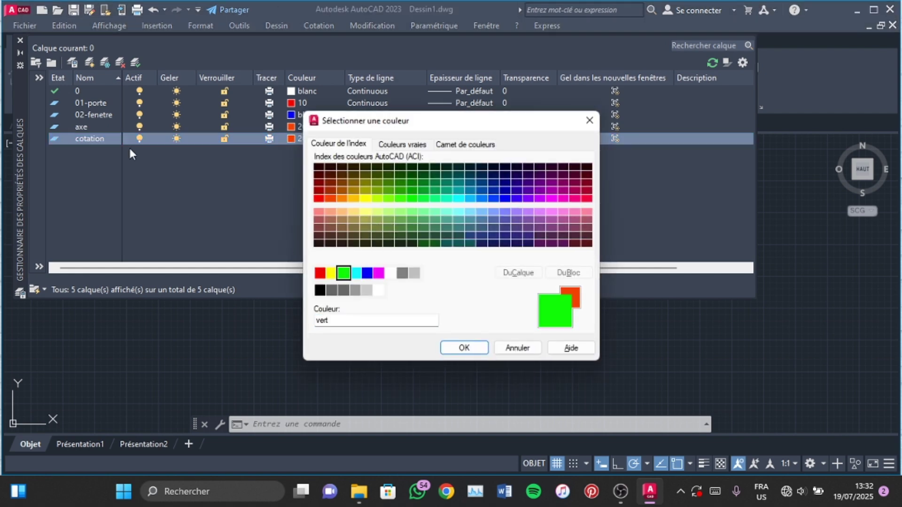
left_click(464, 348)
- Make the cotation layer current and close the layer properties manager
double_click(86, 138)
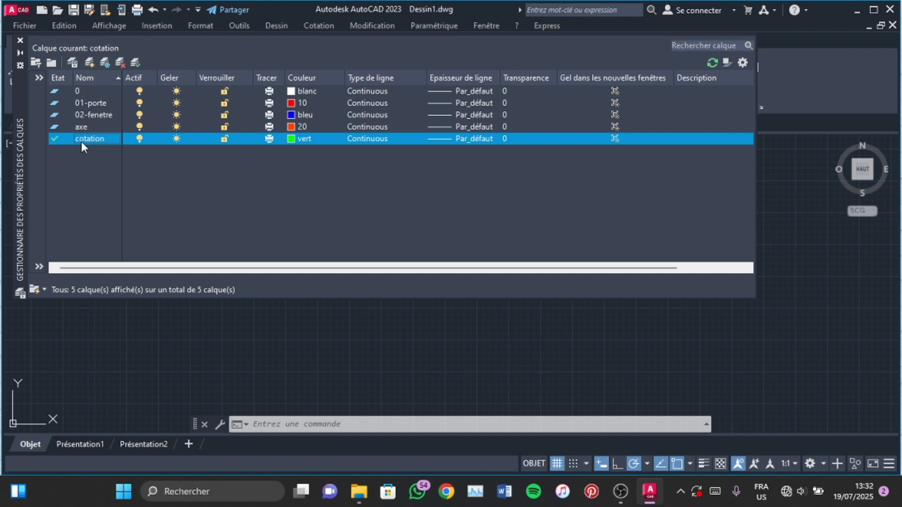
right_click(110, 140)
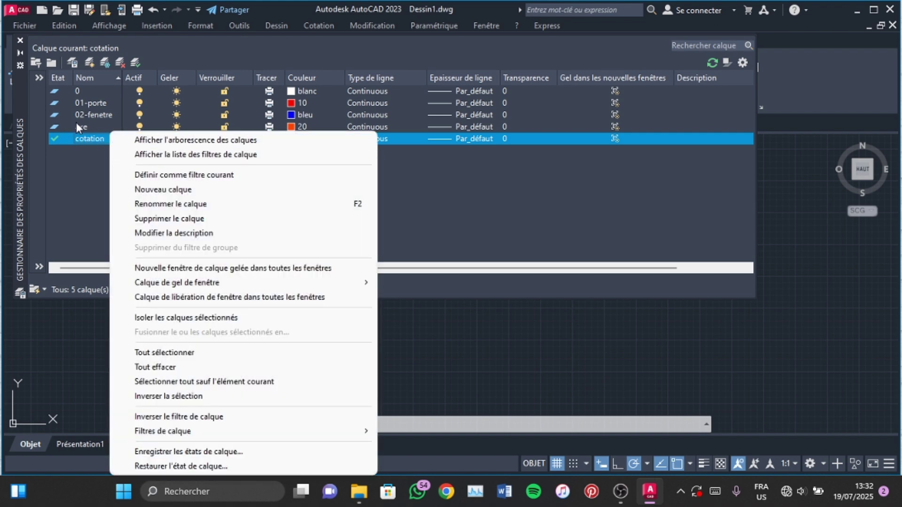
left_click(82, 134)
left_click(85, 118)
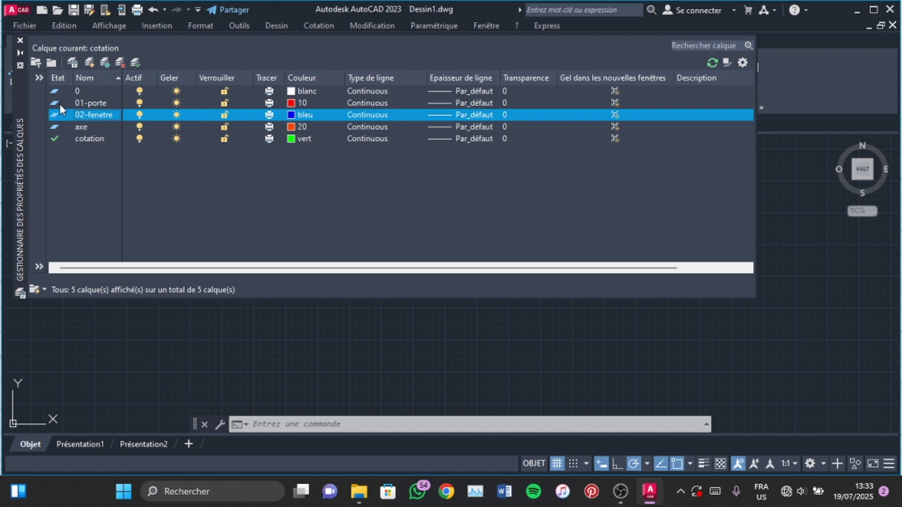
left_click(86, 104)
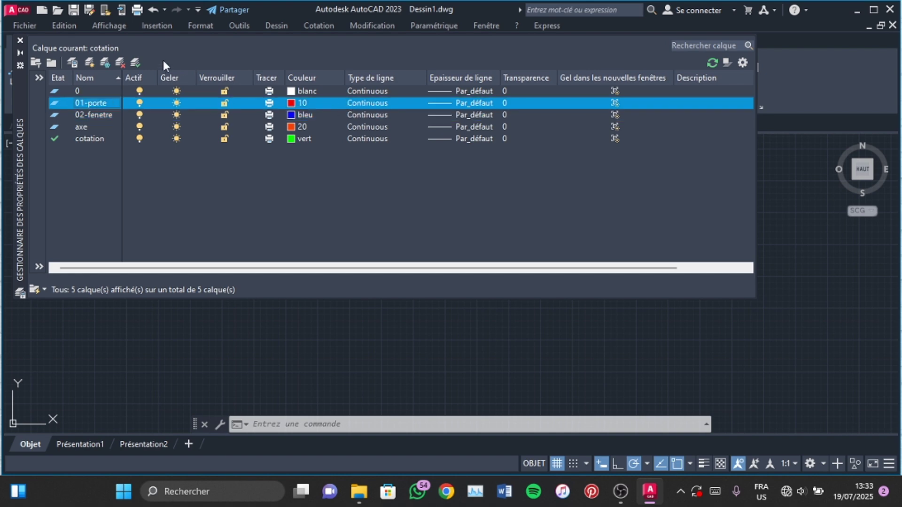
left_click(21, 41)
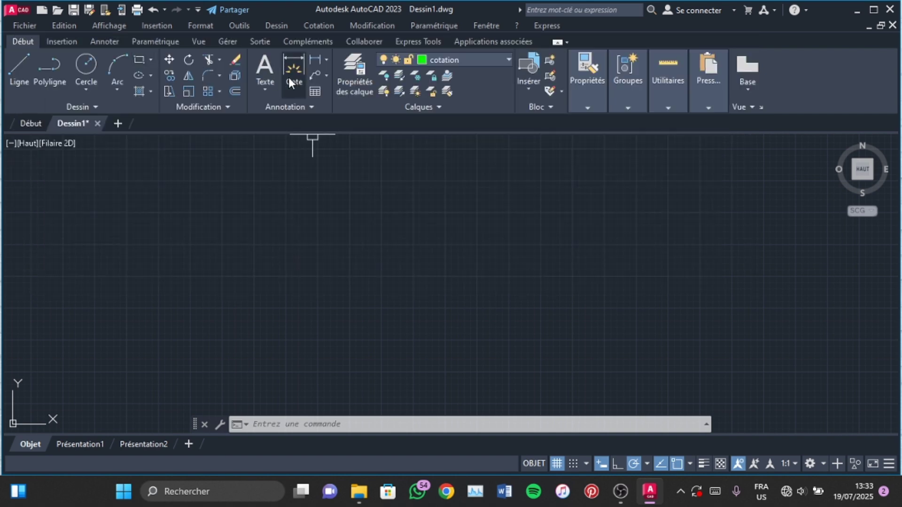
- Look for the text style settings, view the Style de texte dialog and close it without changes
left_click(269, 92)
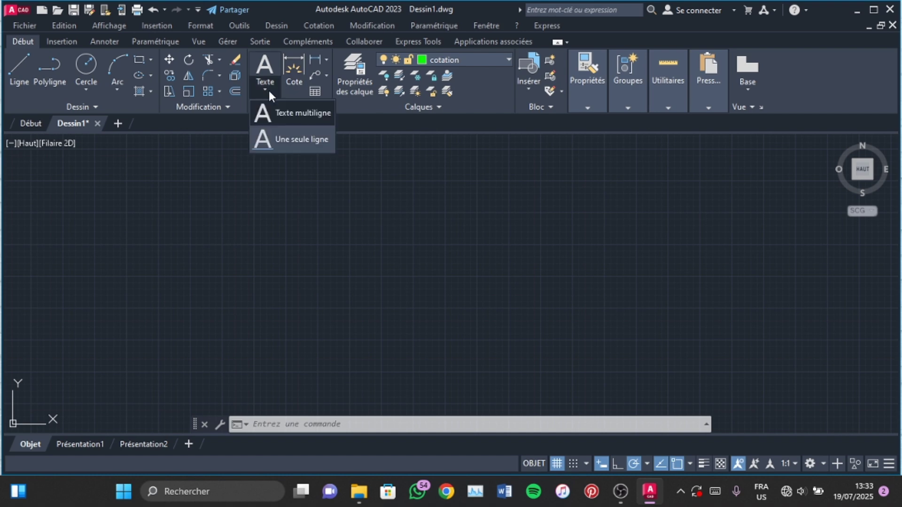
left_click(266, 92)
left_click(65, 42)
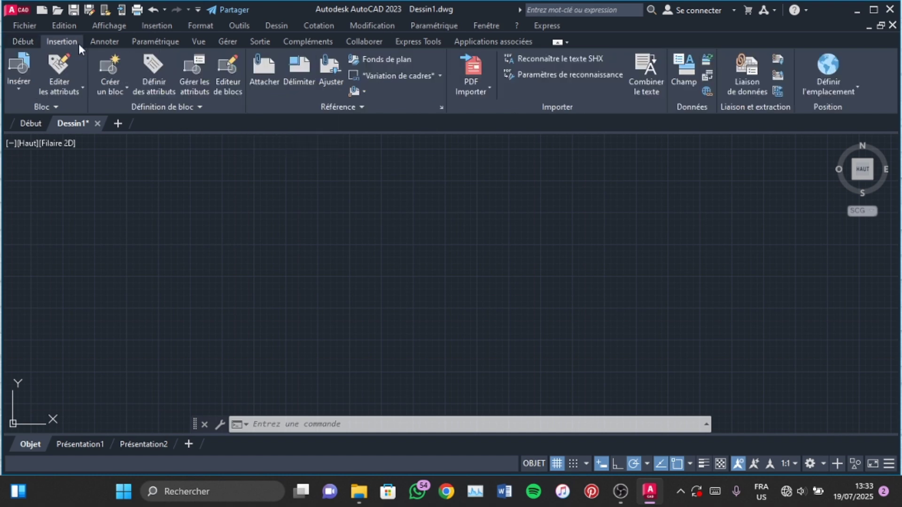
left_click(98, 42)
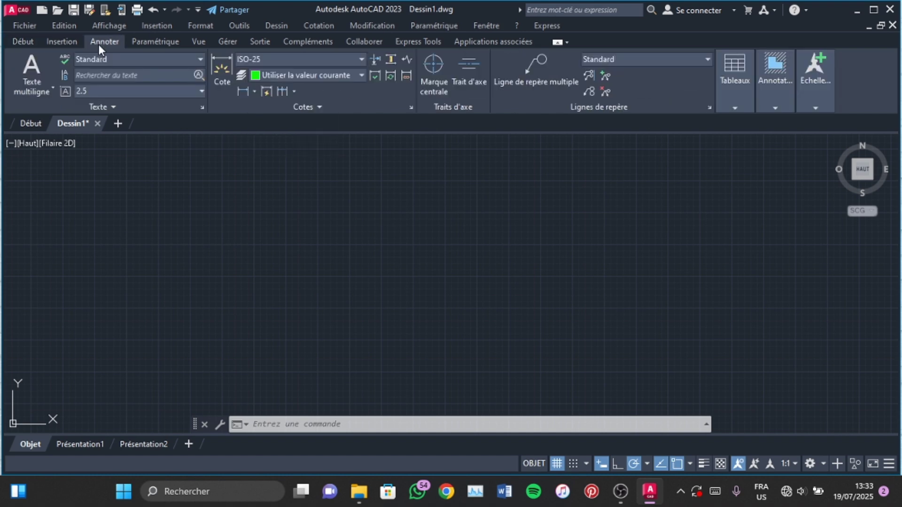
left_click(201, 59)
left_click(179, 124)
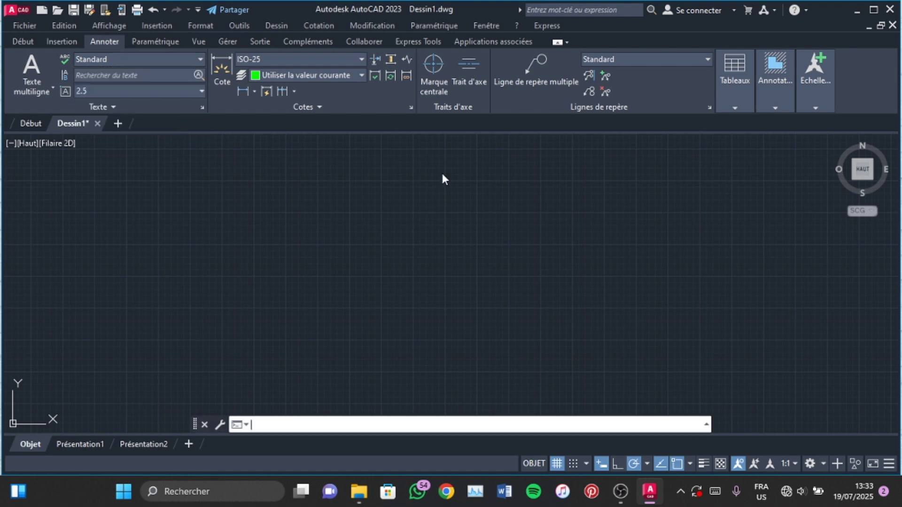
left_click(305, 170)
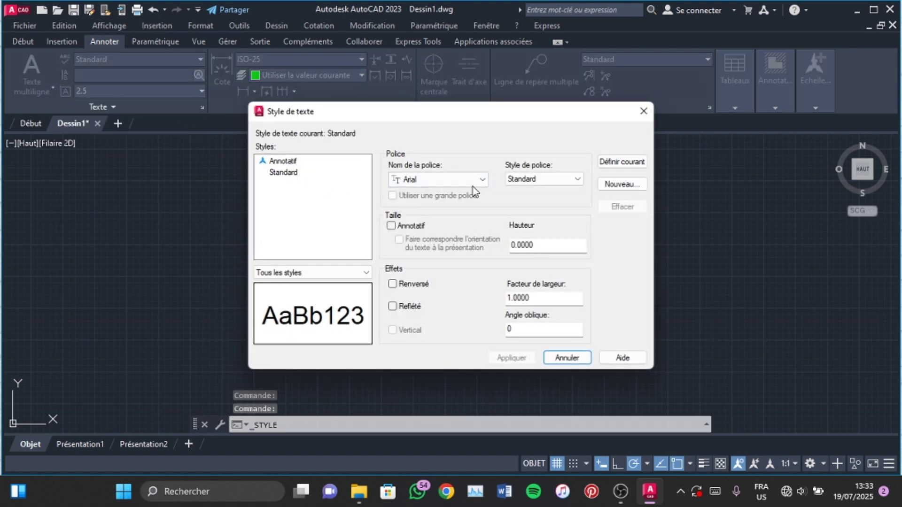
left_click(643, 111)
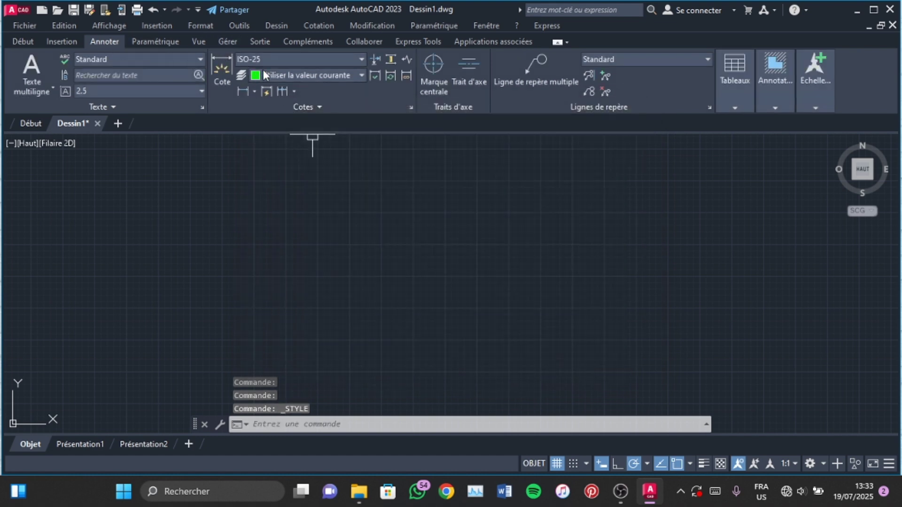
- View the ISO-25 dimension style in the dimension style manager and close it without changes
left_click(15, 42)
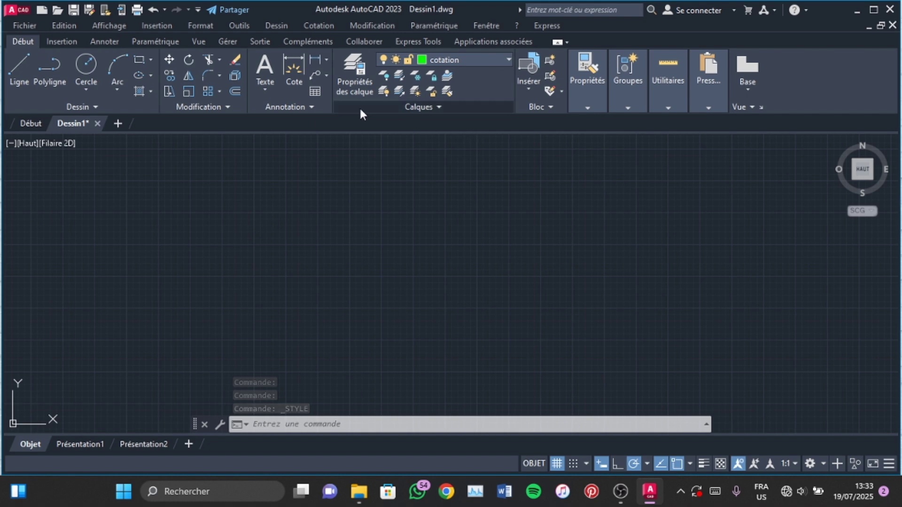
left_click(309, 106)
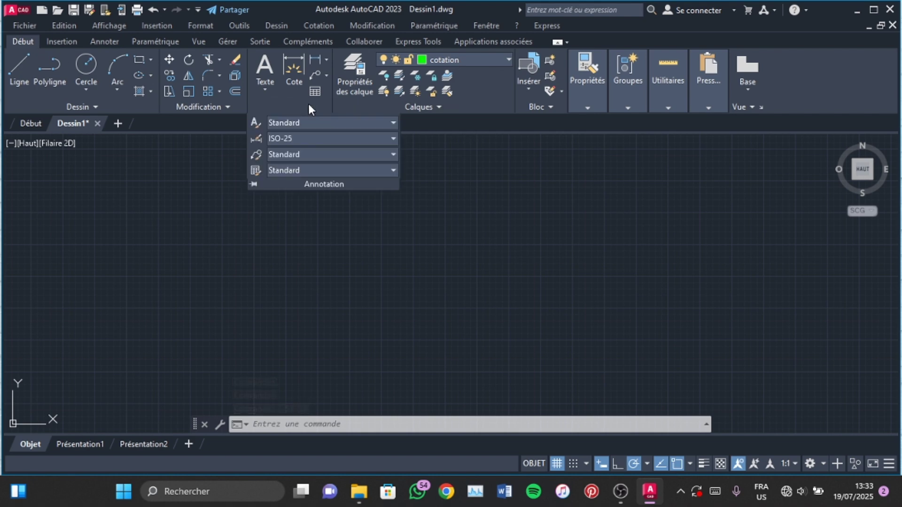
left_click(254, 138)
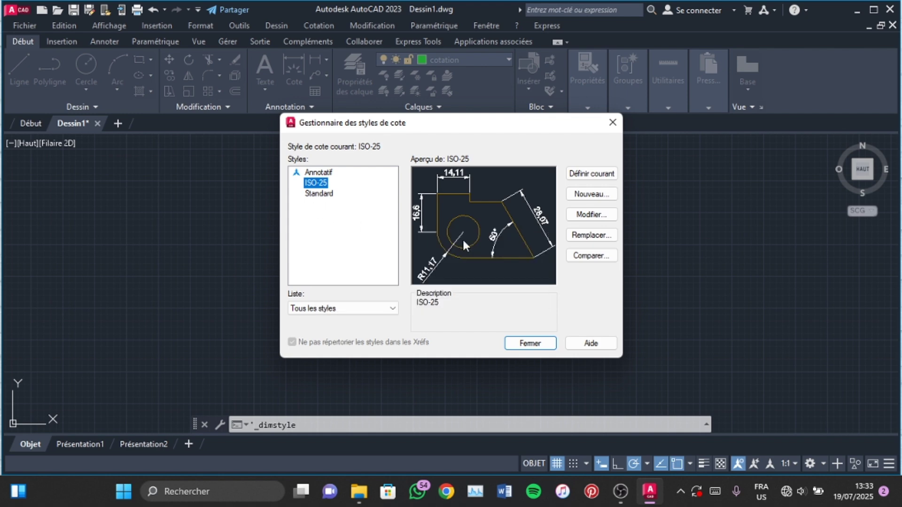
left_click(616, 121)
- Review the Standard text style's font, height and effects options, leaving them as they are
left_click(268, 92)
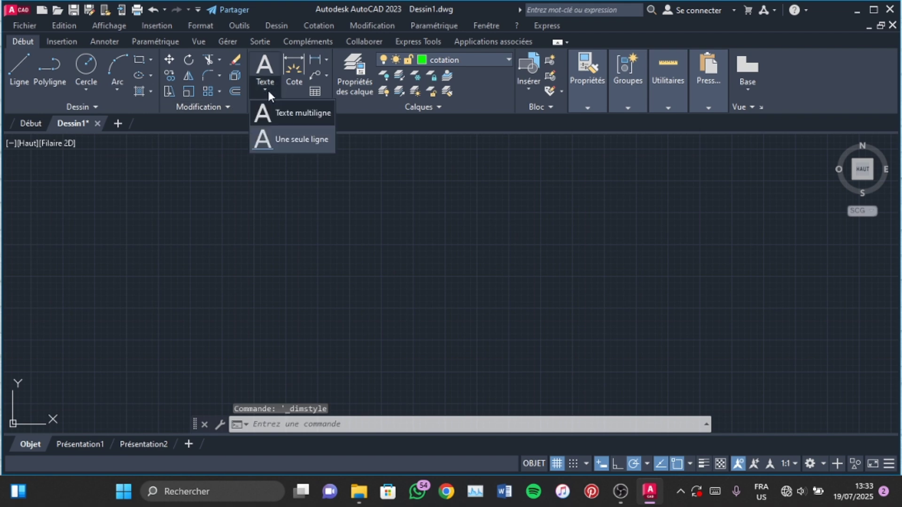
left_click(269, 92)
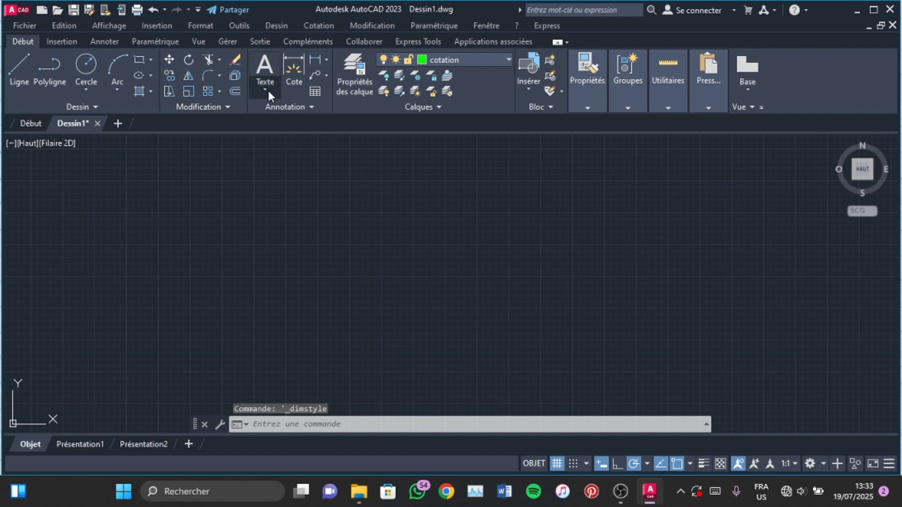
left_click(302, 109)
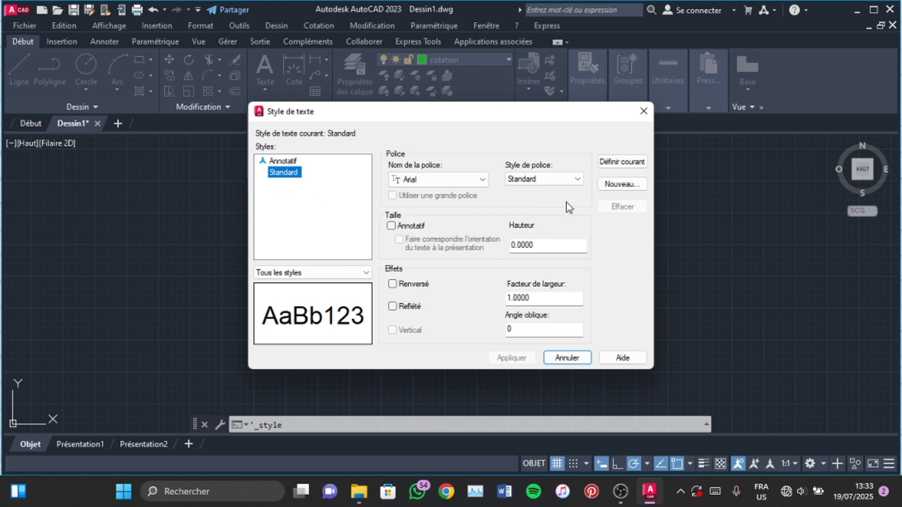
left_click(644, 113)
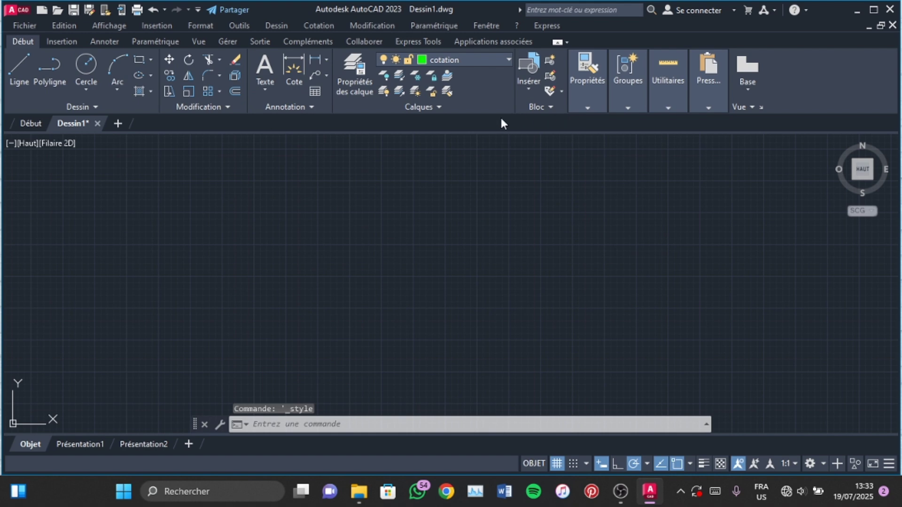
- Insert the blocks bureau 01, C10 and cabine de douche0plan from Habillage 2D bon 01.dwg through DesignCenter, and close the palette
left_click(199, 41)
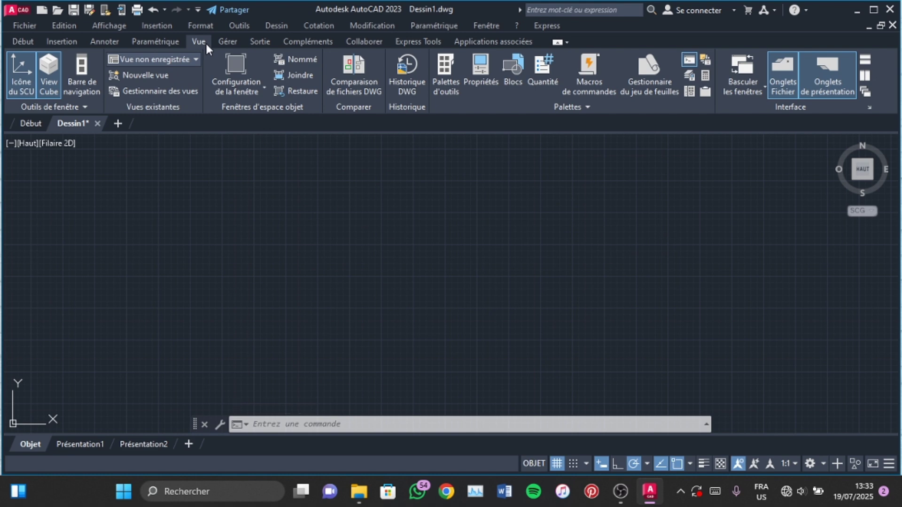
left_click(690, 94)
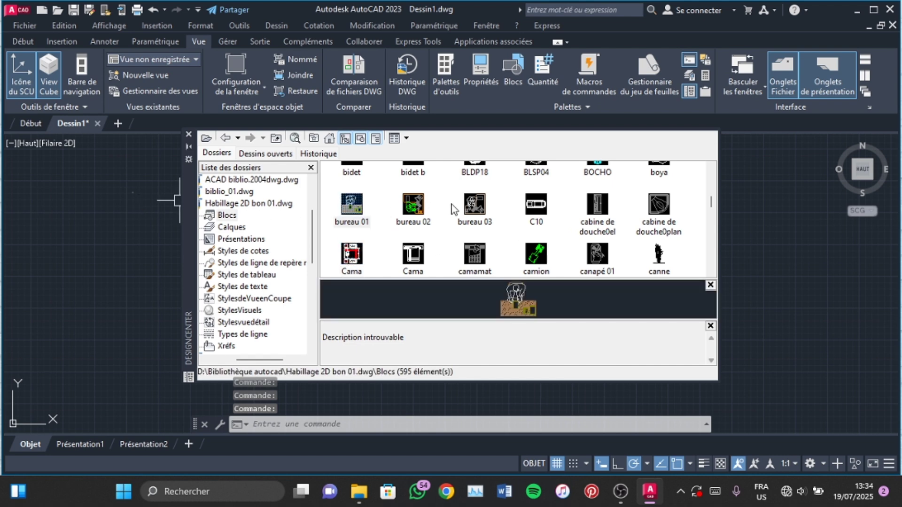
left_click(532, 207)
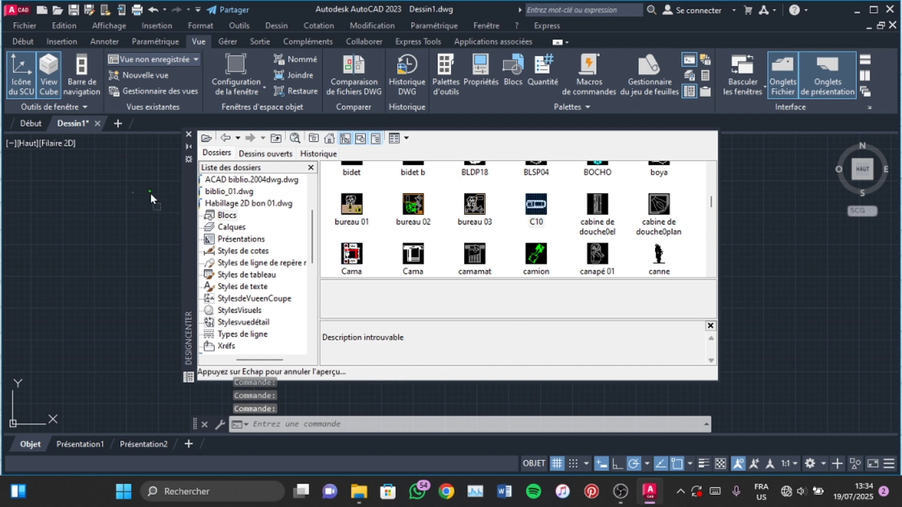
mouse_move(659, 205)
left_mouse_down()
mouse_move(156, 192)
mouse_move(166, 186)
left_mouse_up()
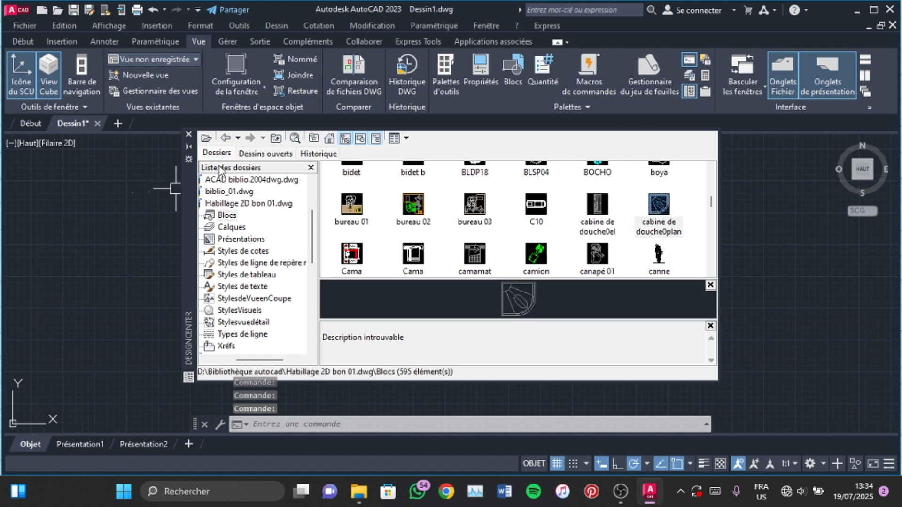
left_click(189, 135)
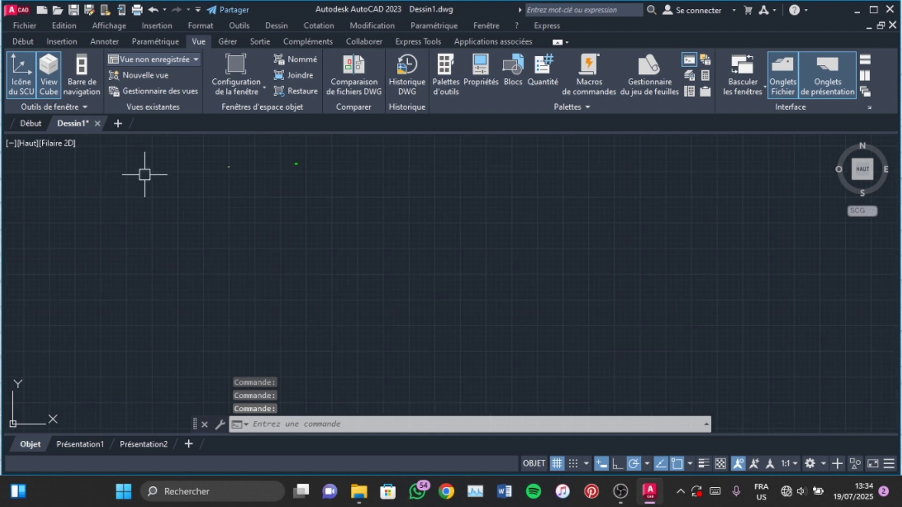
scroll(254, 216, "up", 4)
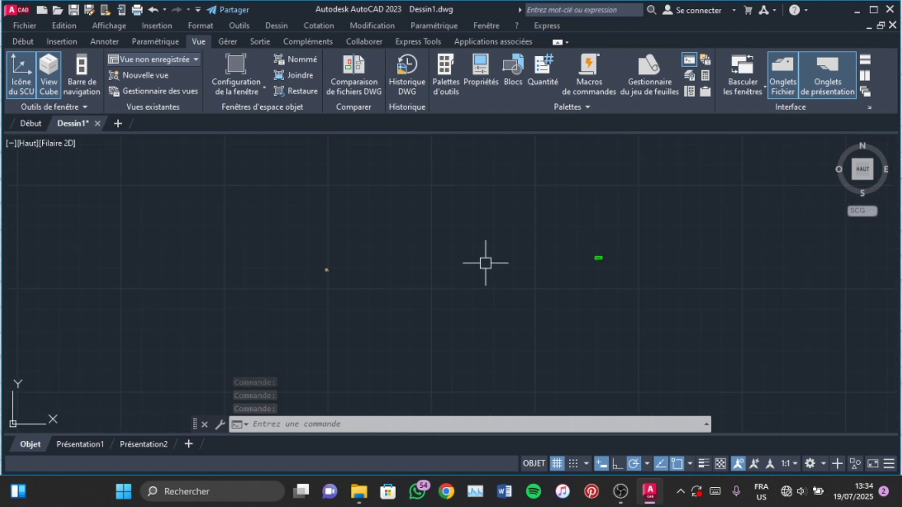
- Save the drawing as an AutoCAD drawing template (*.dwt) named formation-01 in the Template folder
left_click(28, 43)
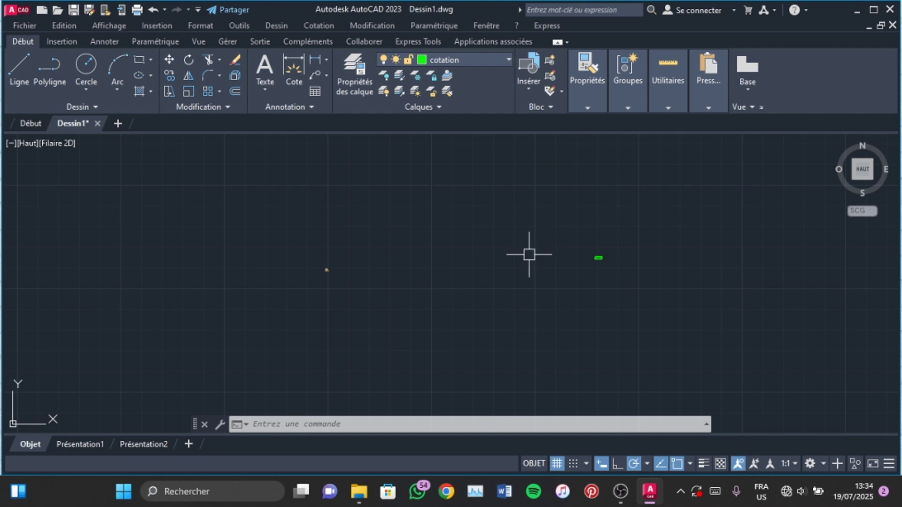
left_click(17, 10)
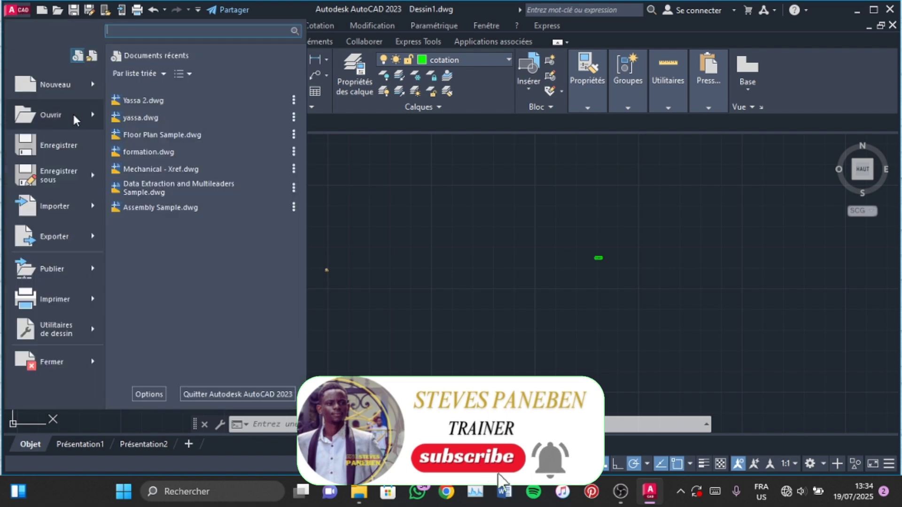
mouse_move(84, 182)
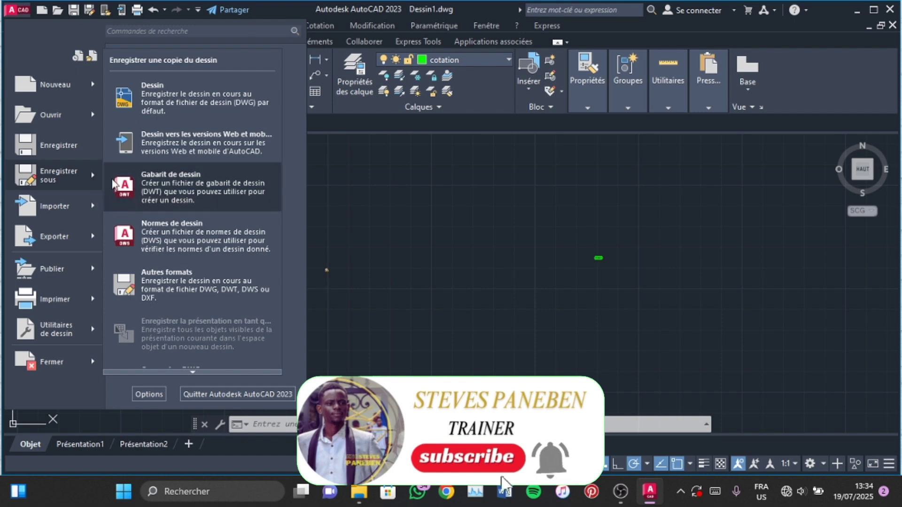
left_click(181, 193)
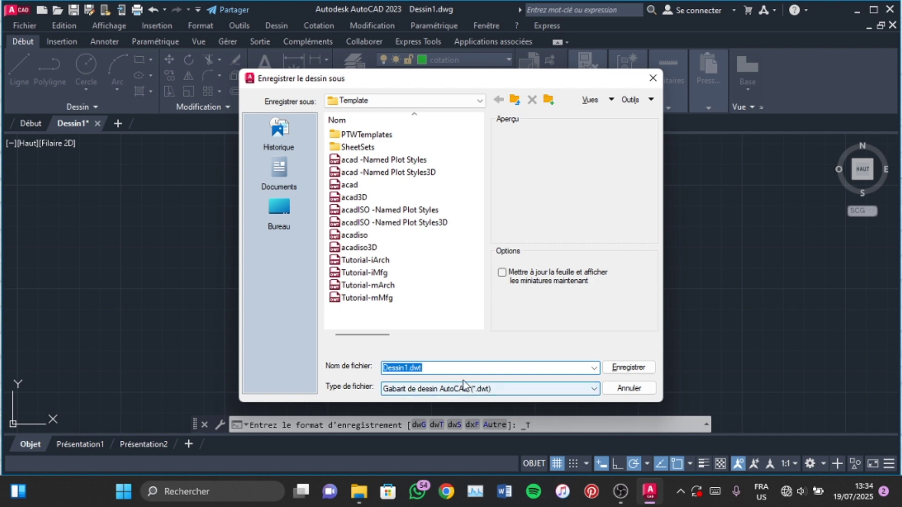
key("BackSpace")
type("formation-01")
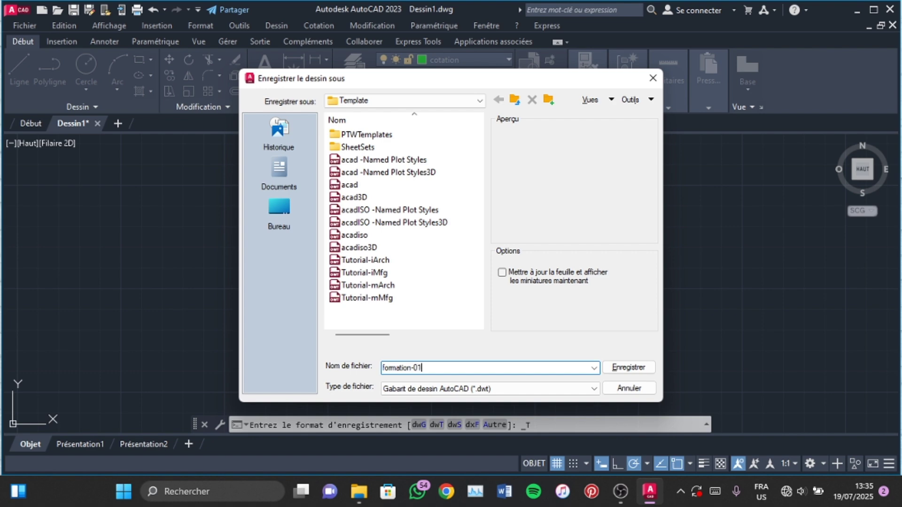
left_click(641, 368)
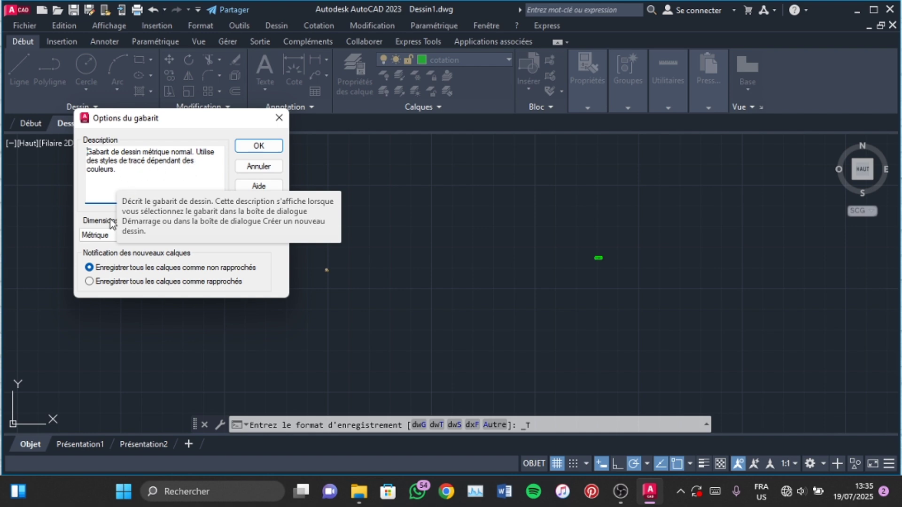
- Set the template options to save all layers as reconciled (rapprochés), confirm them, and close the formation-01.dwt file
left_click(91, 282)
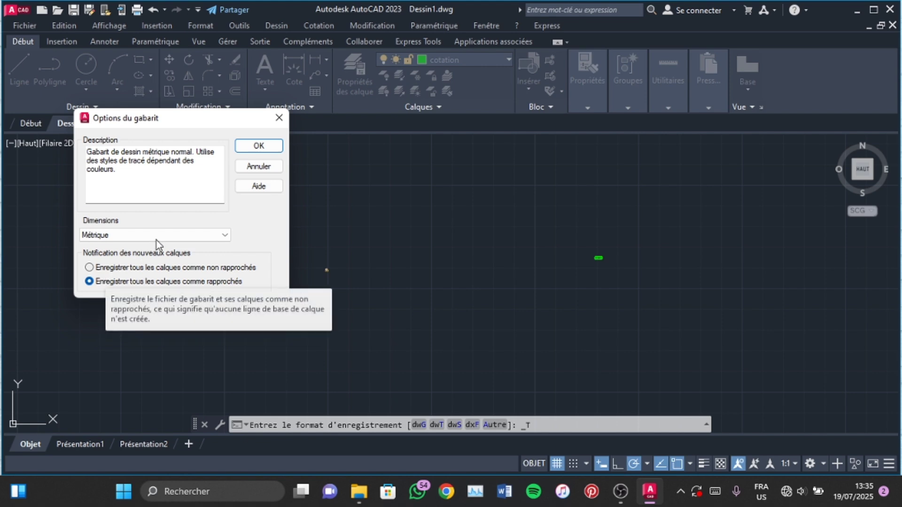
left_click_drag(167, 114, 219, 145)
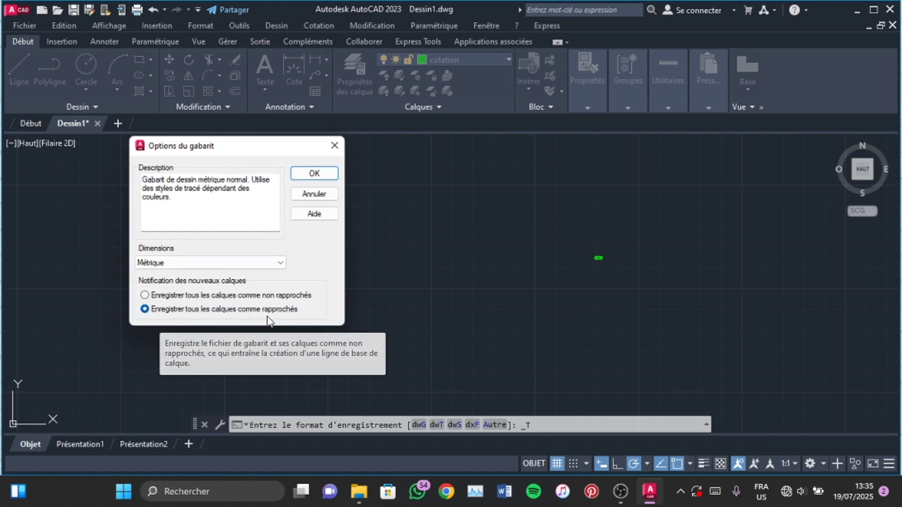
left_click(303, 174)
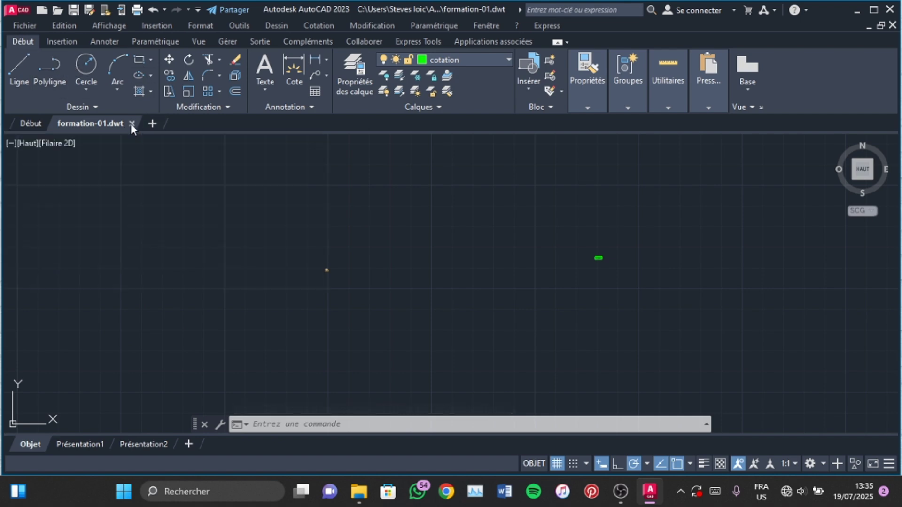
left_click(131, 124)
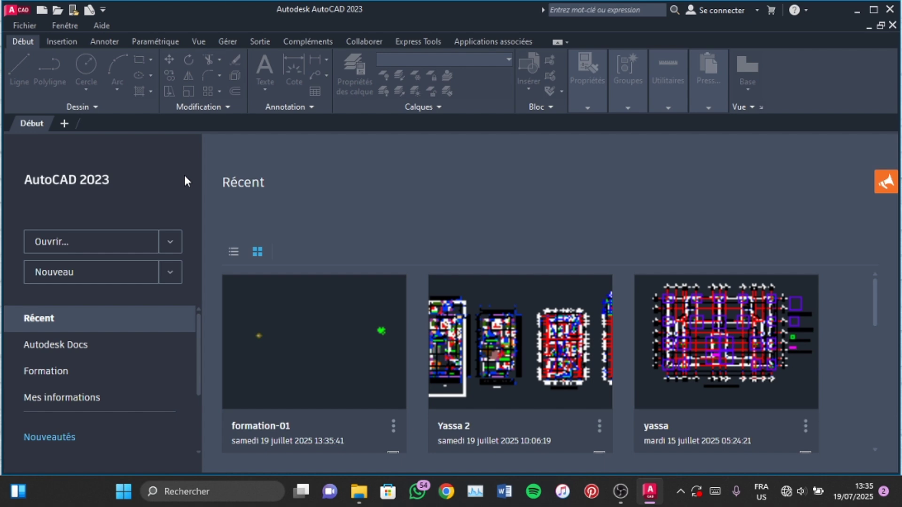
- Create a new drawing from the formation-01 template, and add a second new drawing alongside it
left_click(172, 273)
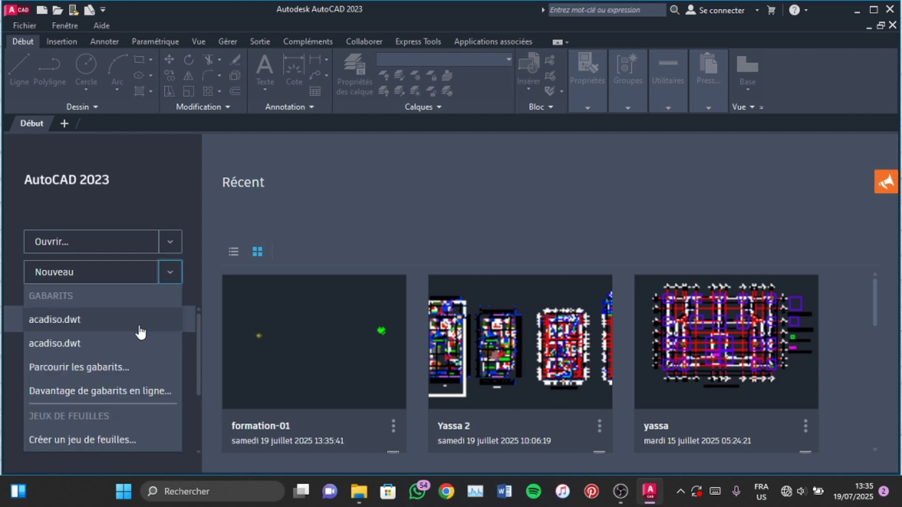
left_click(107, 369)
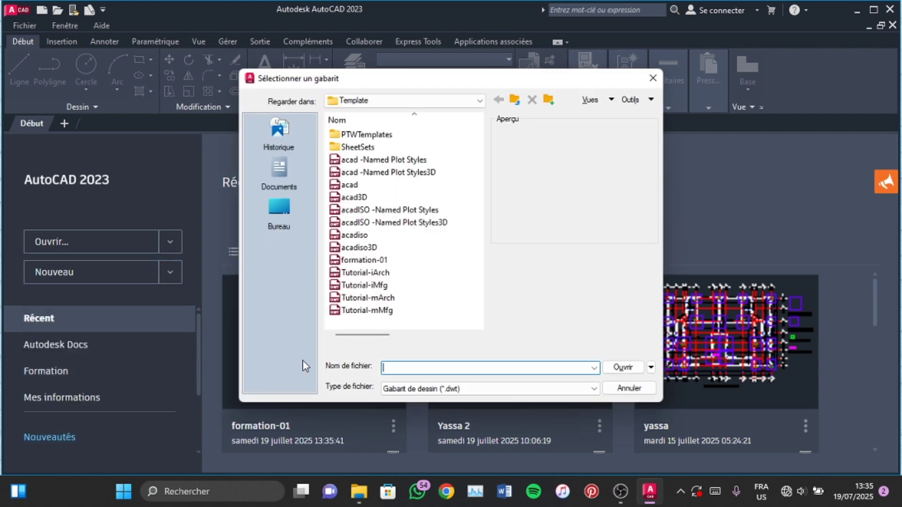
left_click(389, 261)
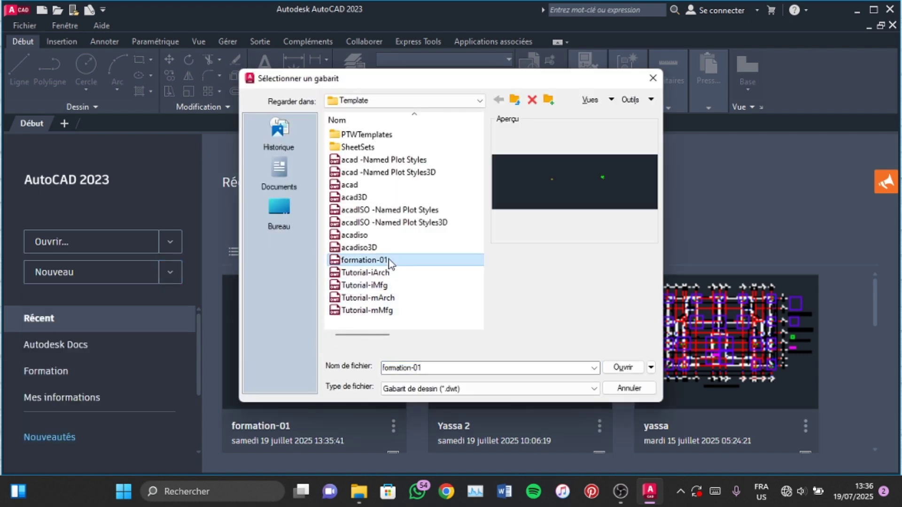
left_click(624, 368)
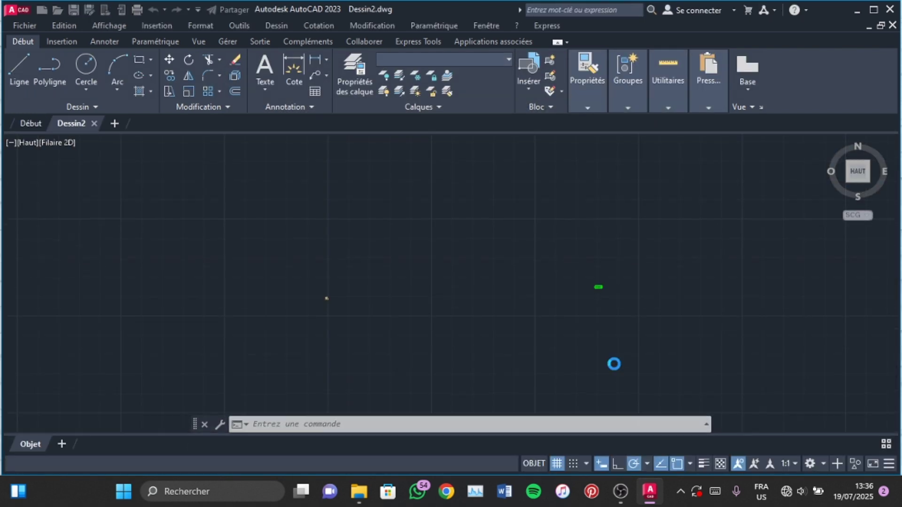
left_click(114, 125)
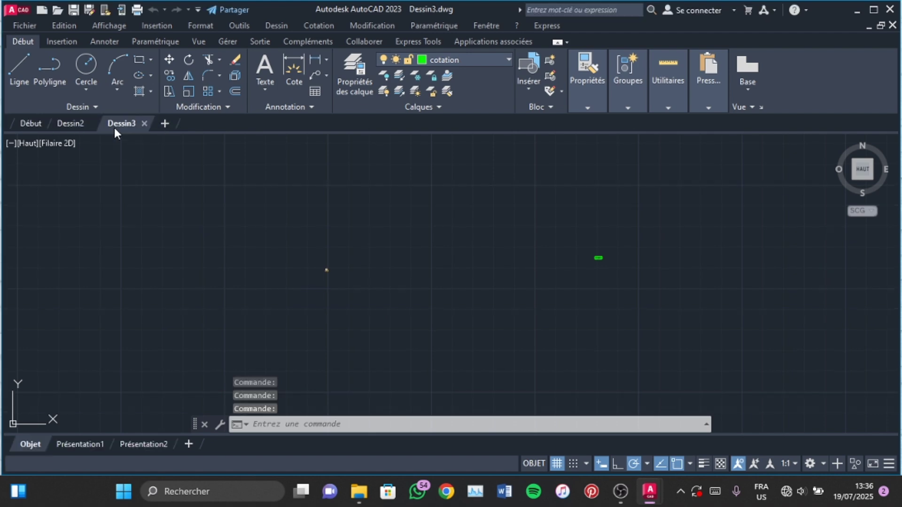
mouse_move(115, 130)
- Check the start page's list of templates for new drawings, and return to Dessin2 to examine its blocks
left_click(30, 123)
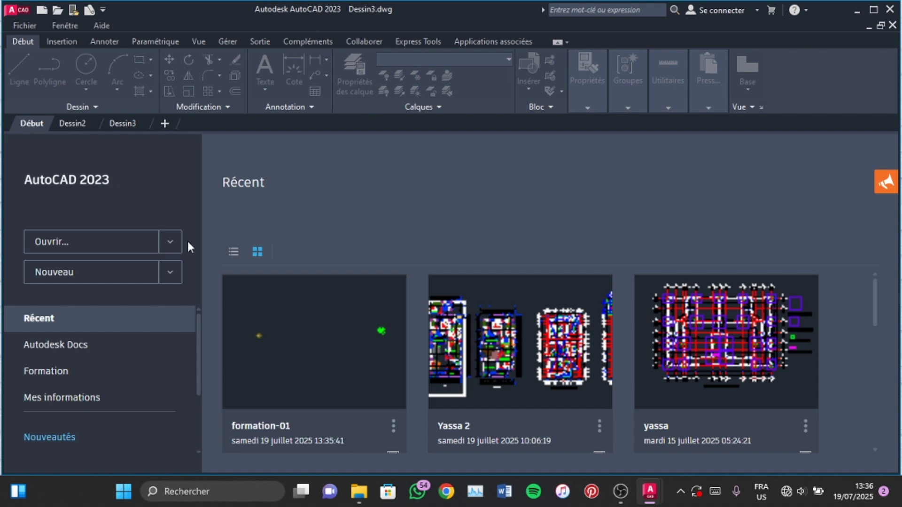
left_click(170, 274)
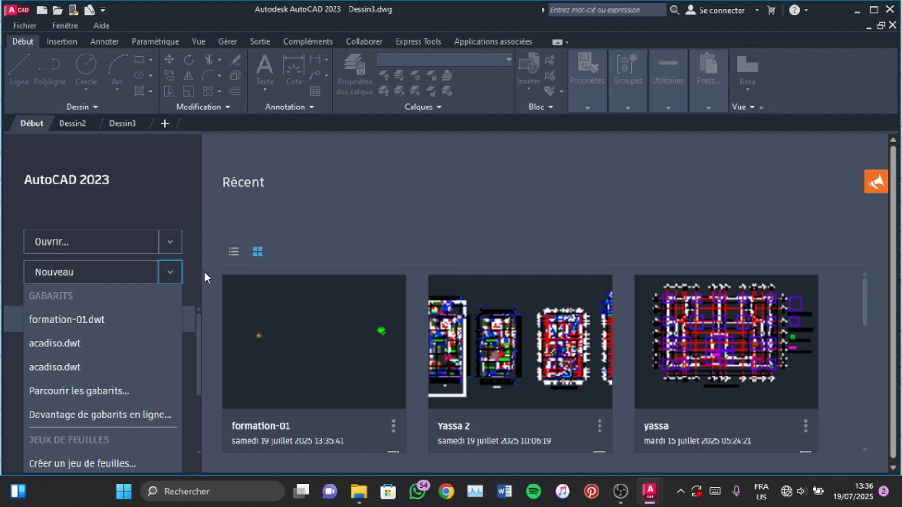
left_click(257, 229)
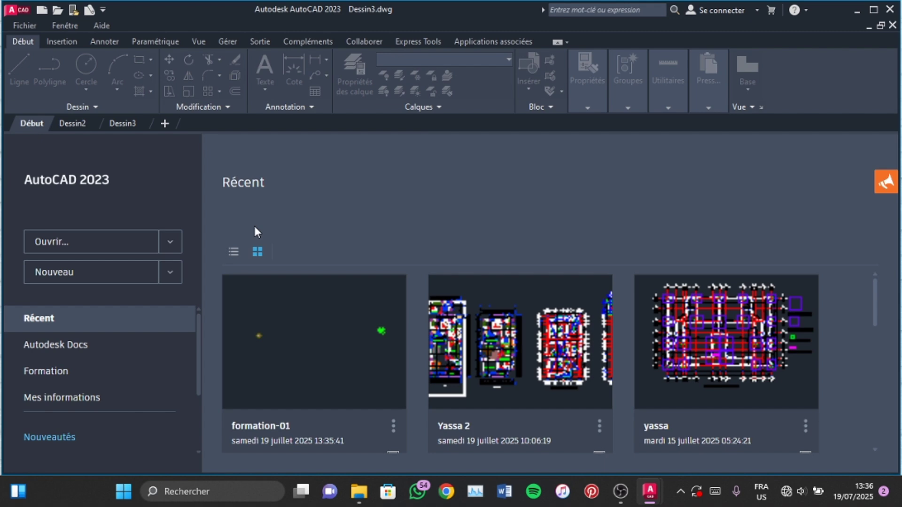
left_click(85, 127)
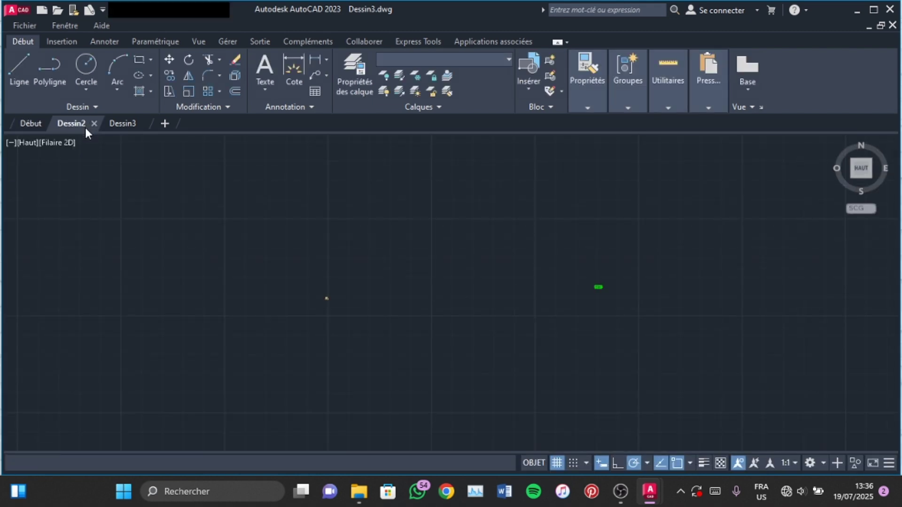
mouse_move(114, 126)
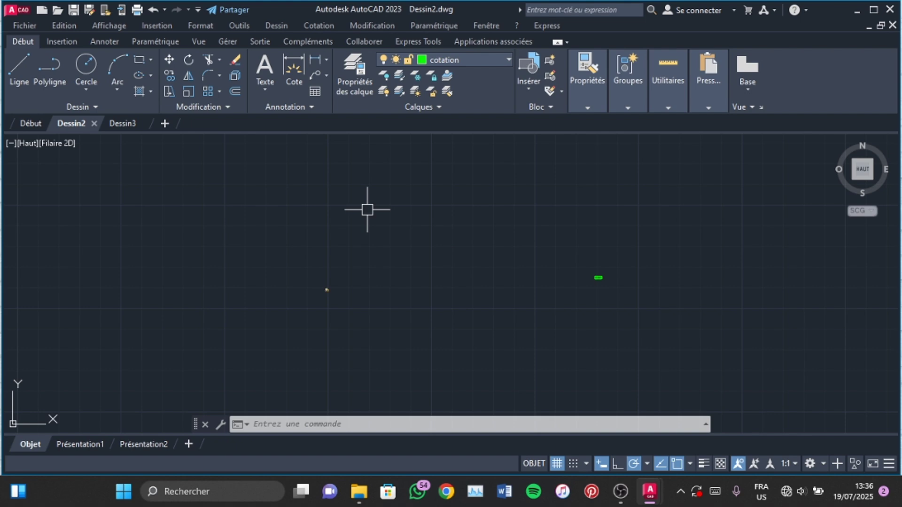
scroll(584, 292, "up", 1)
scroll(651, 265, "up", 1)
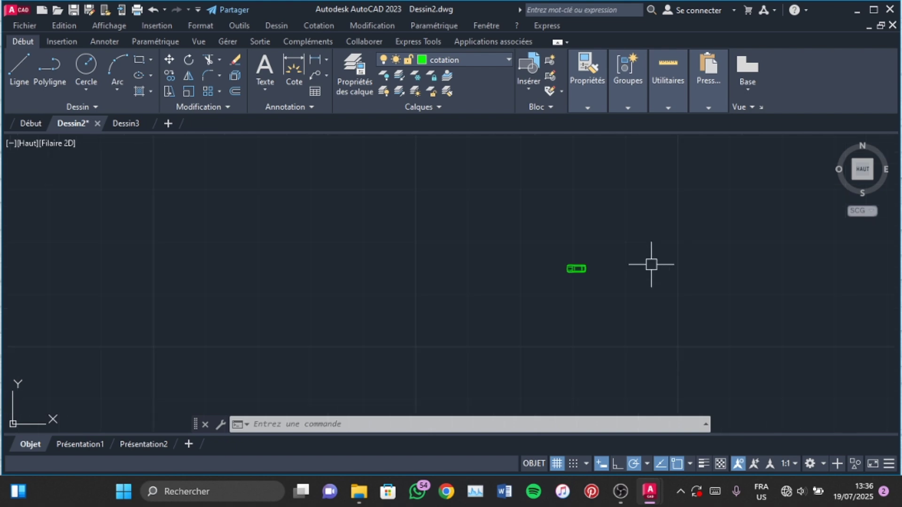